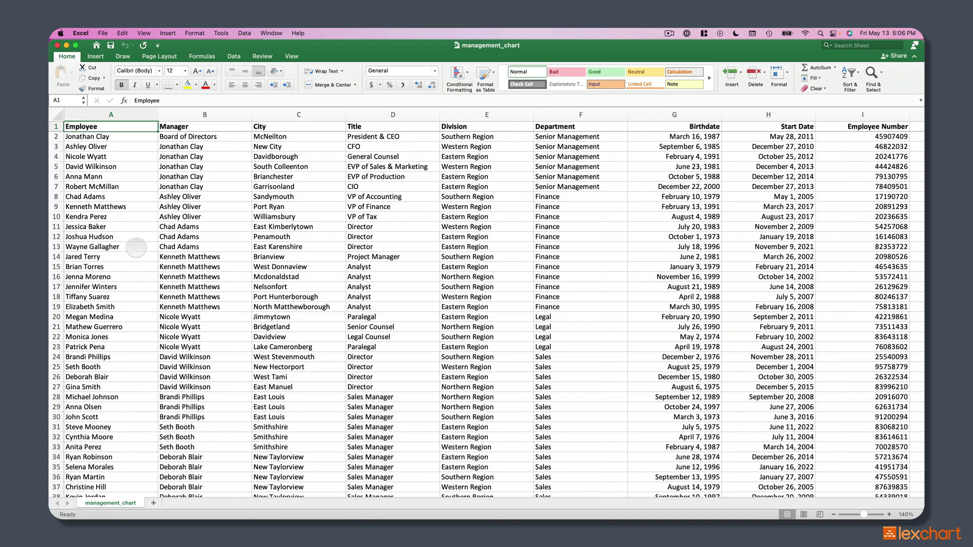
# Step: Review the employee sheet's Manager and Employee columns
pyautogui.scroll(-9, 133, 261)
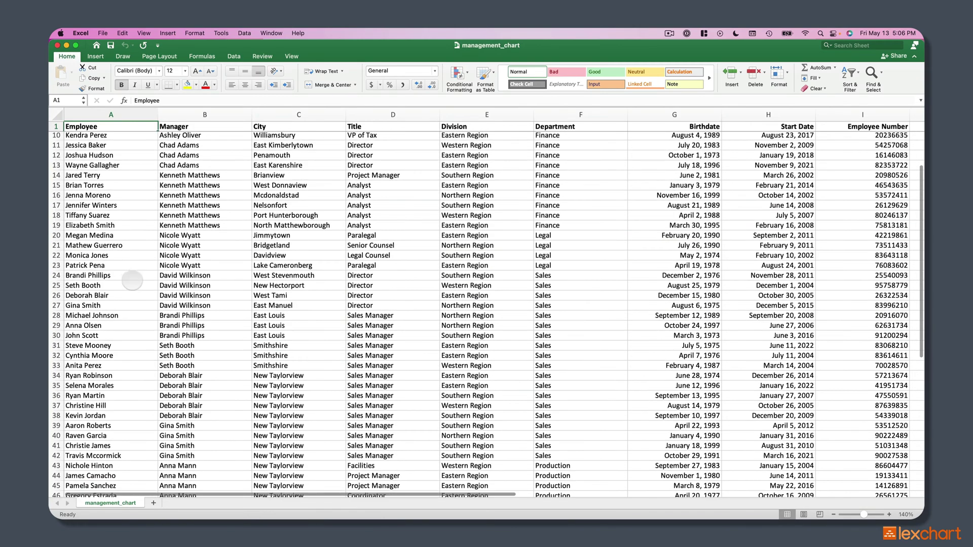
pyautogui.scroll(9, 176, 301)
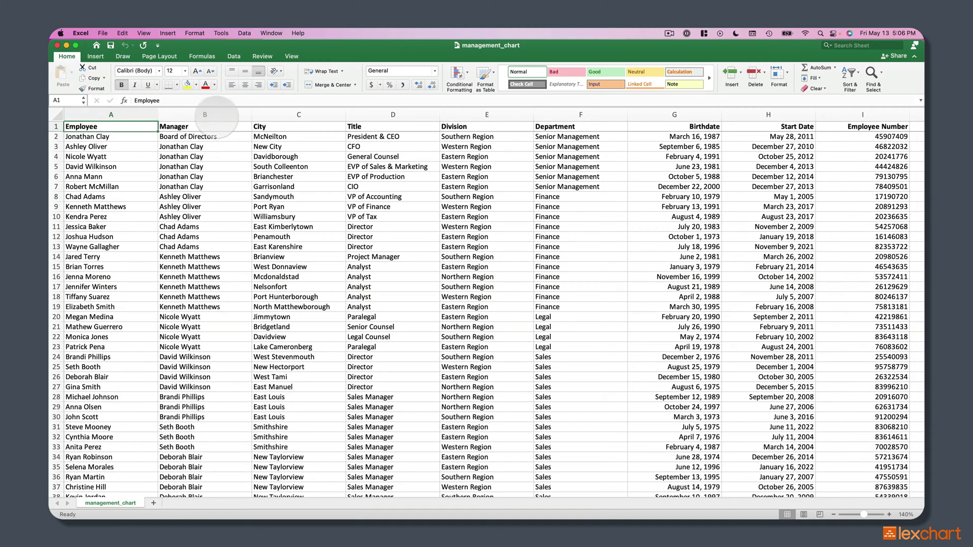
pyautogui.click(205, 114)
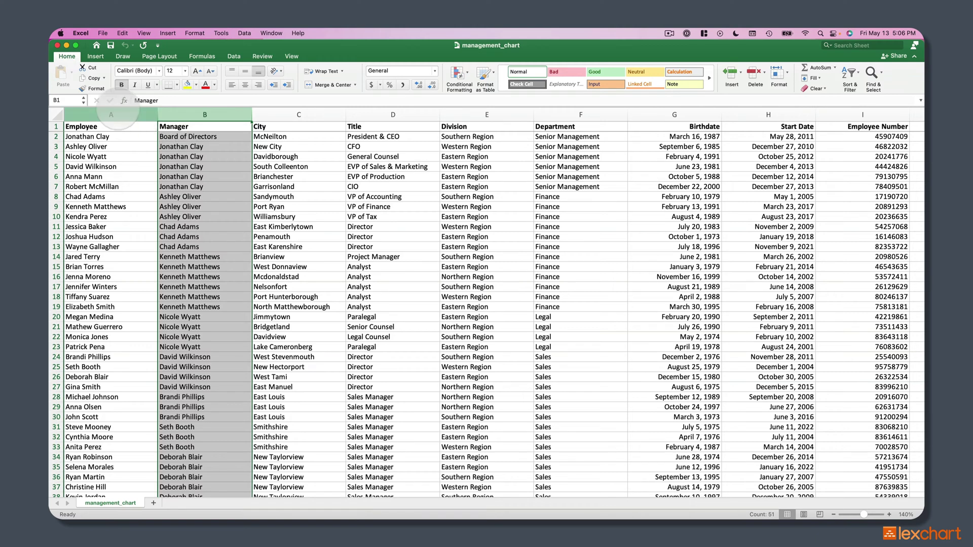
pyautogui.click(111, 114)
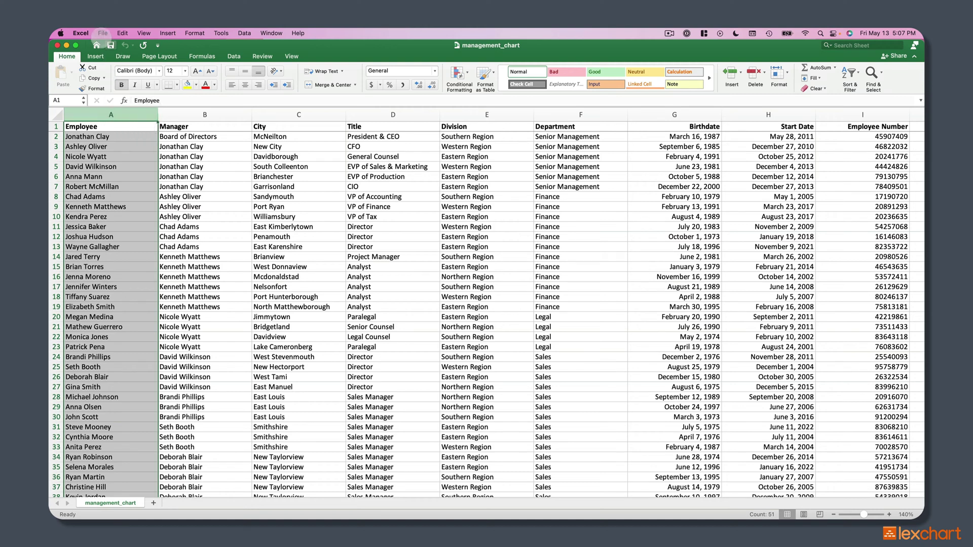
# Step: Save the sheet as CSV UTF-8 named management_chart_example, replacing the existing file
pyautogui.click(103, 33)
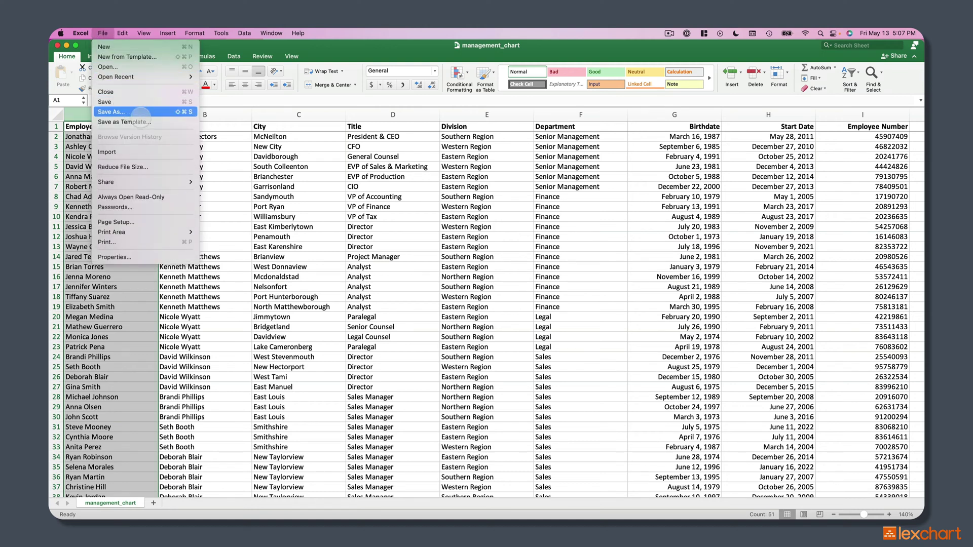
pyautogui.click(122, 111)
pyautogui.click(510, 180)
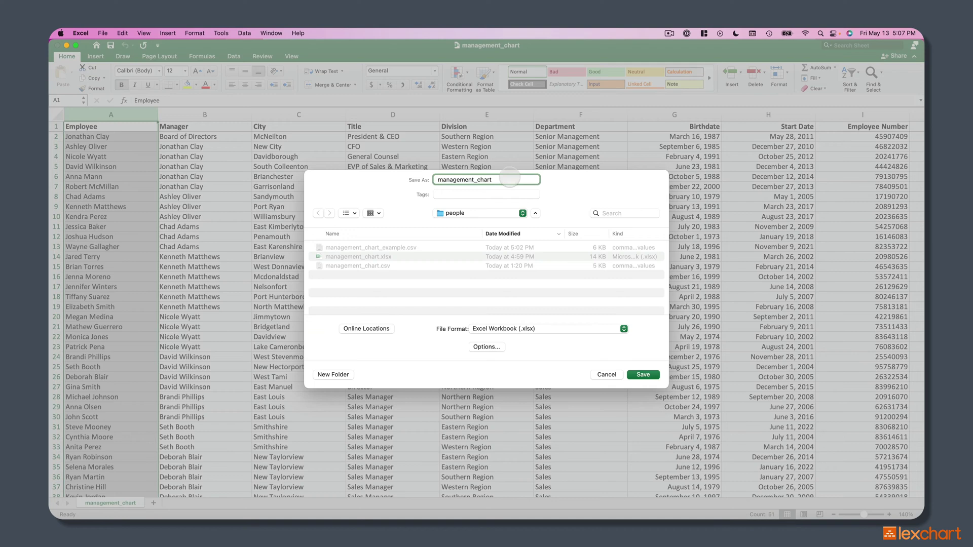
pyautogui.write('_example')
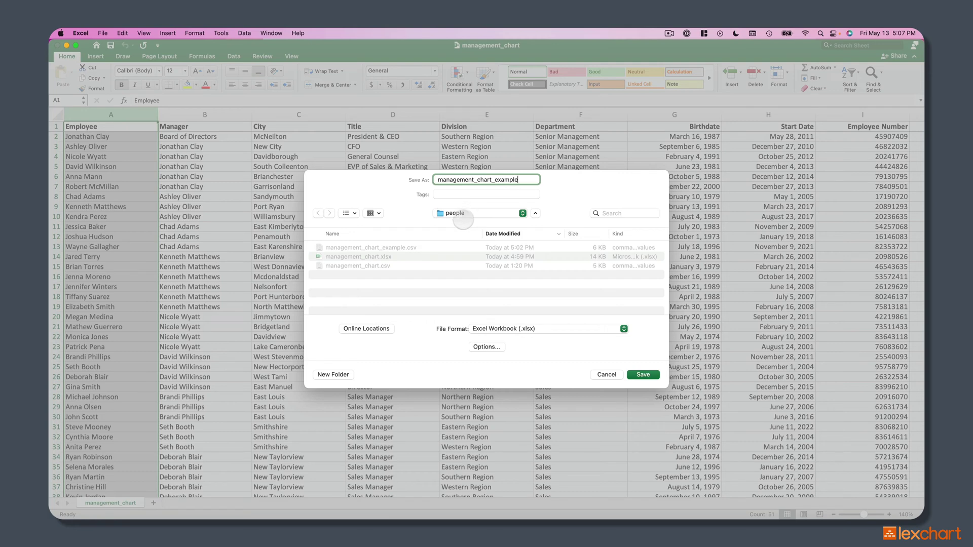
pyautogui.click(508, 330)
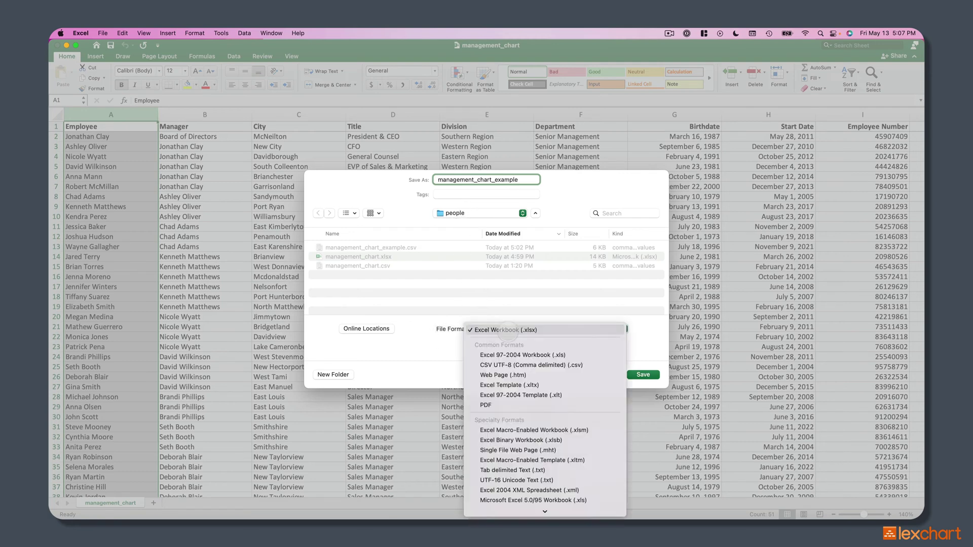
pyautogui.click(508, 365)
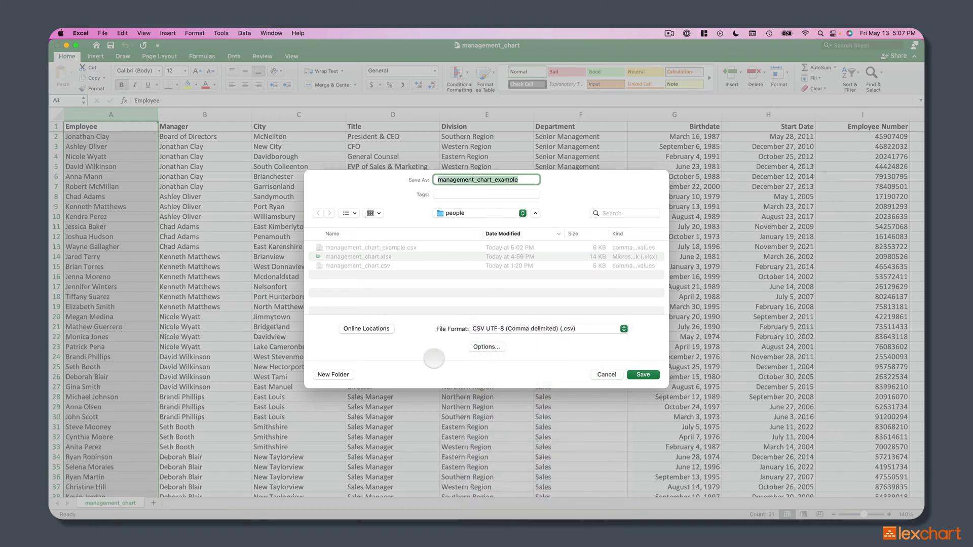
pyautogui.click(642, 375)
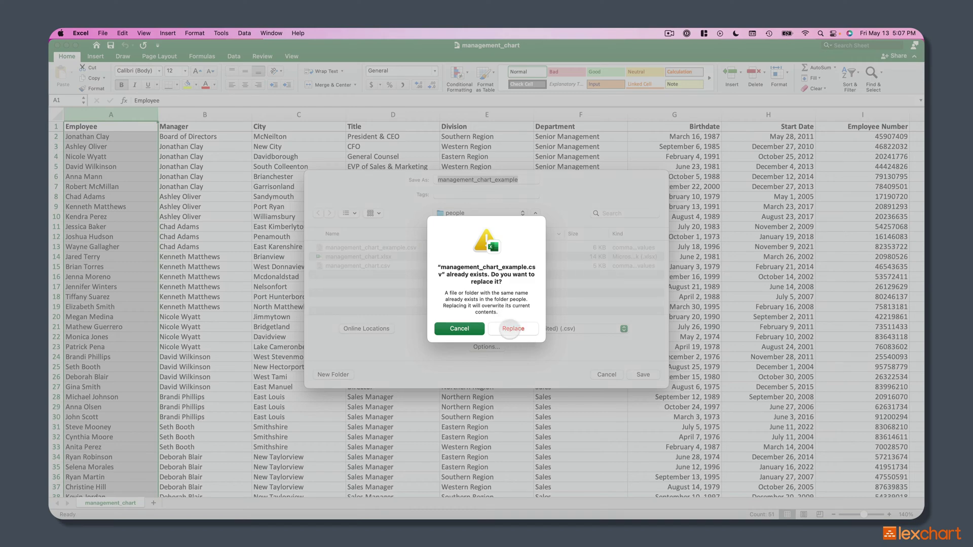
pyautogui.click(513, 328)
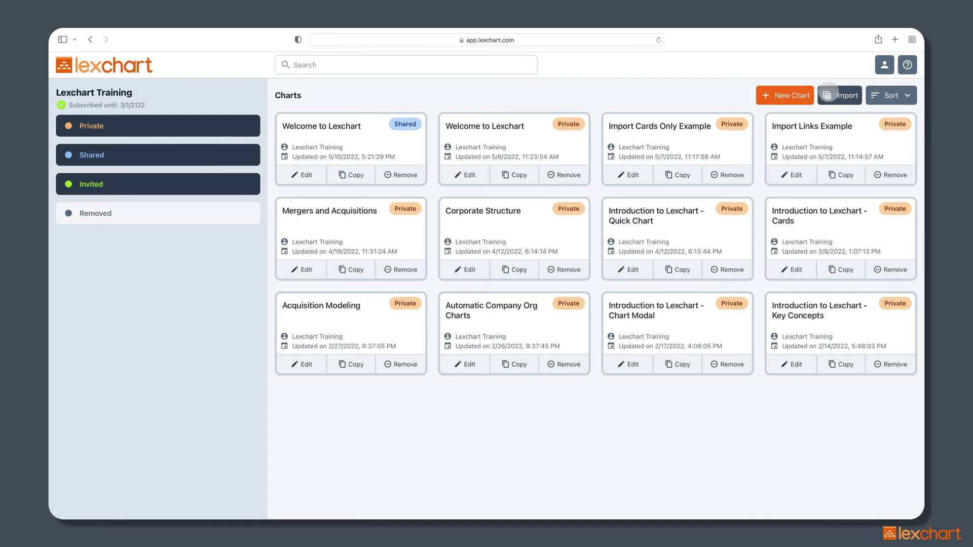
# Step: Import management_chart_example.csv into Lexchart to reach its Review import page
pyautogui.click(842, 94)
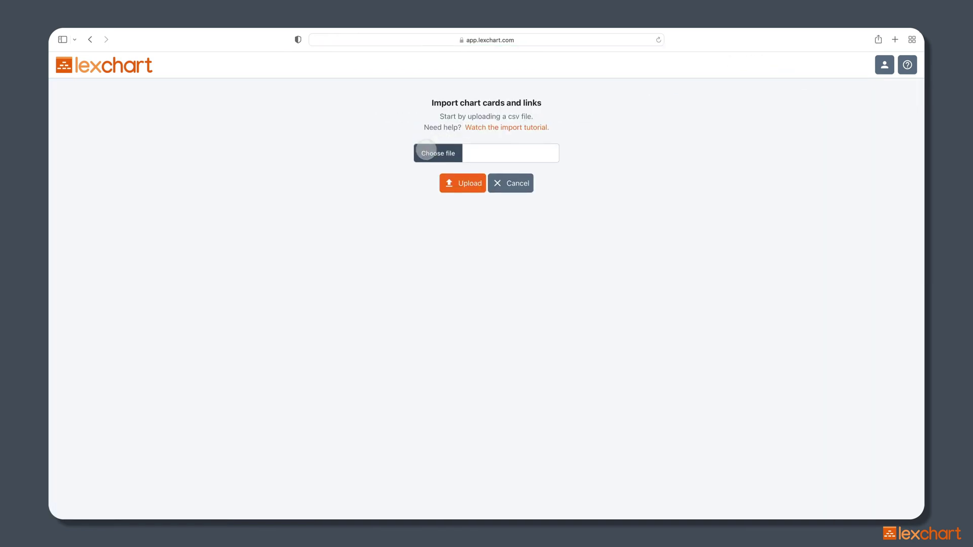
pyautogui.click(428, 150)
pyautogui.click(381, 232)
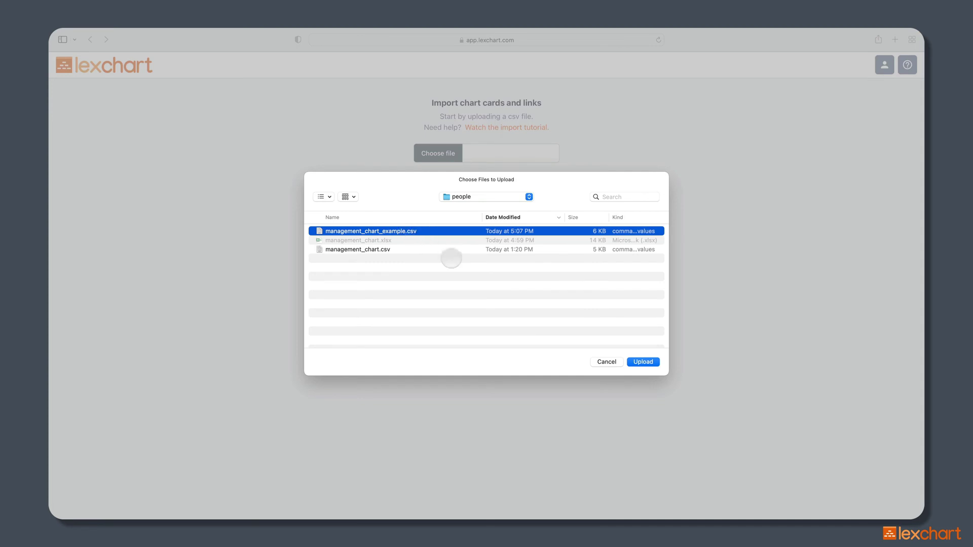
pyautogui.click(644, 362)
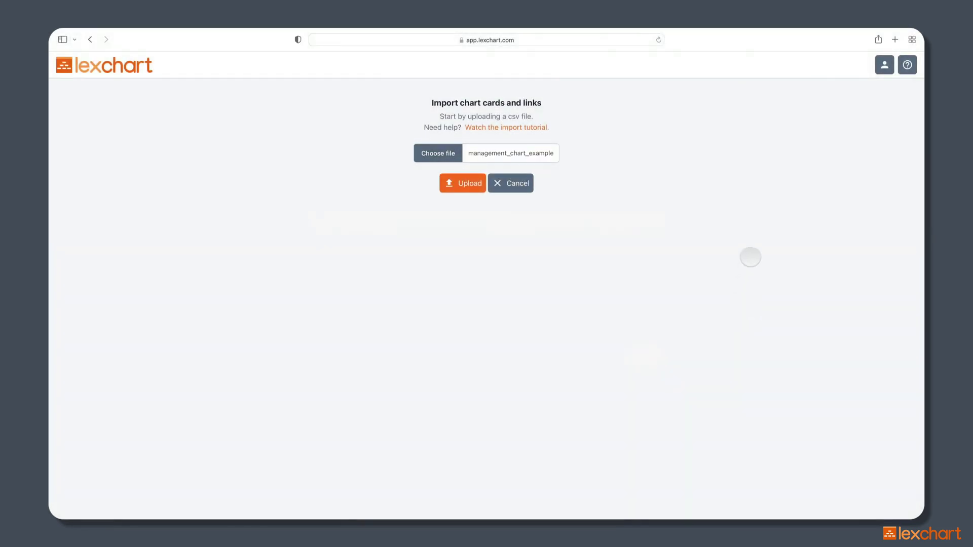
pyautogui.click(454, 182)
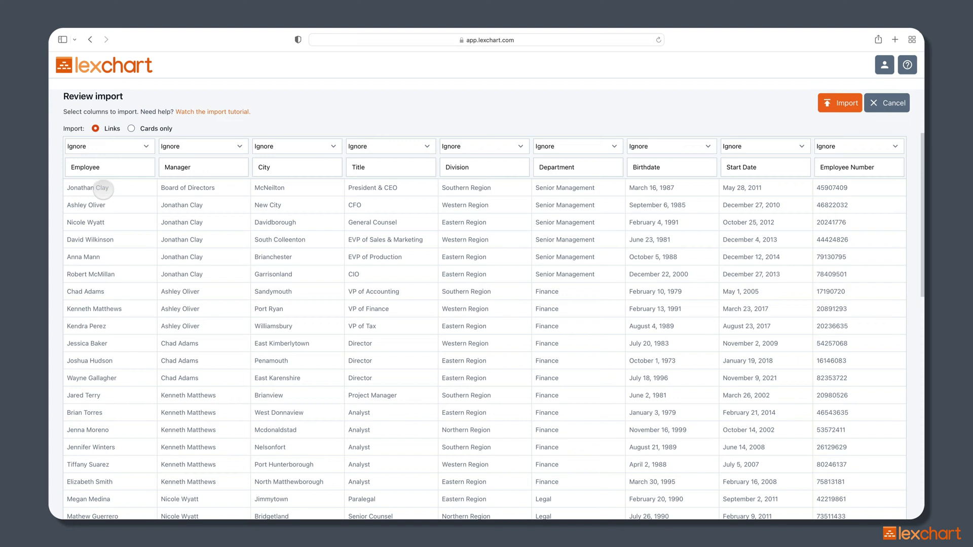
# Step: Map the Employee column as Child and the Manager column as Parent
pyautogui.click(141, 147)
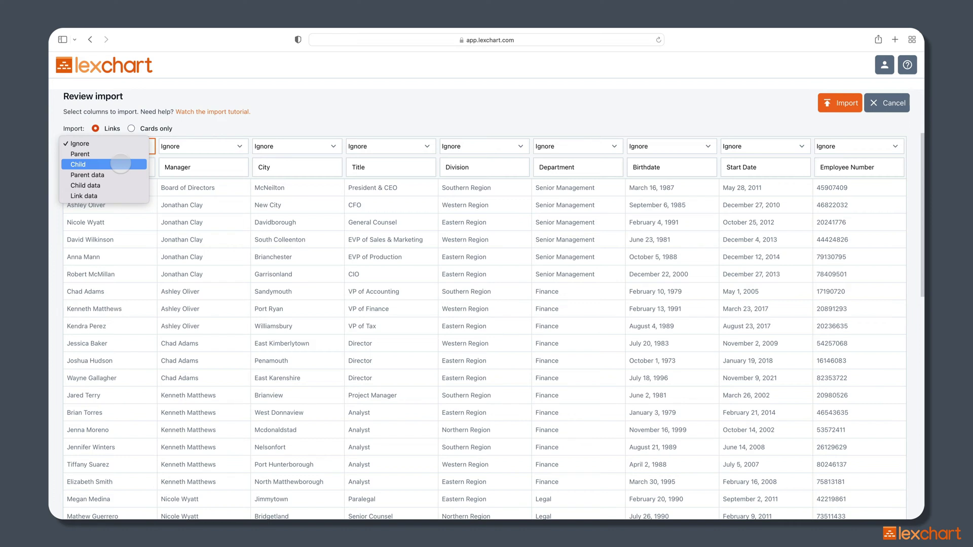
pyautogui.click(120, 163)
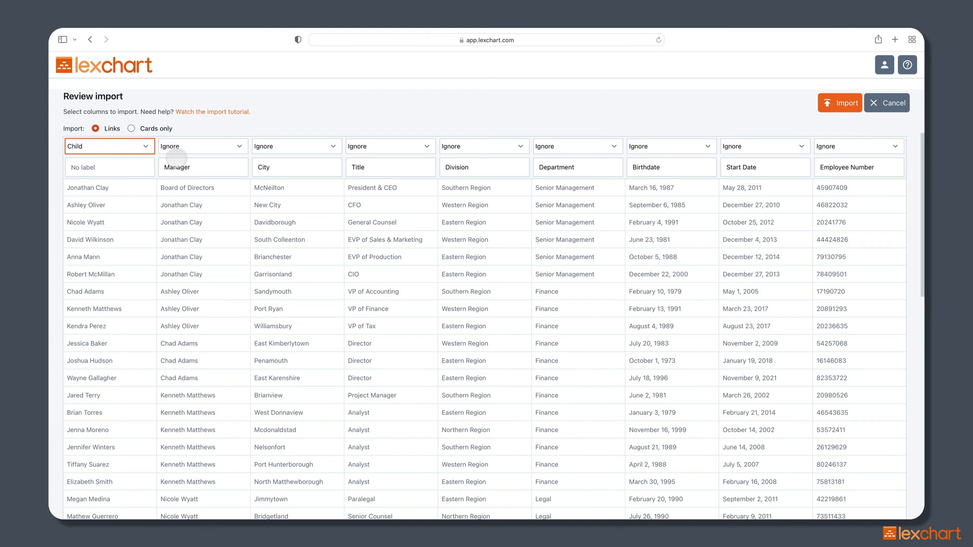
pyautogui.click(182, 146)
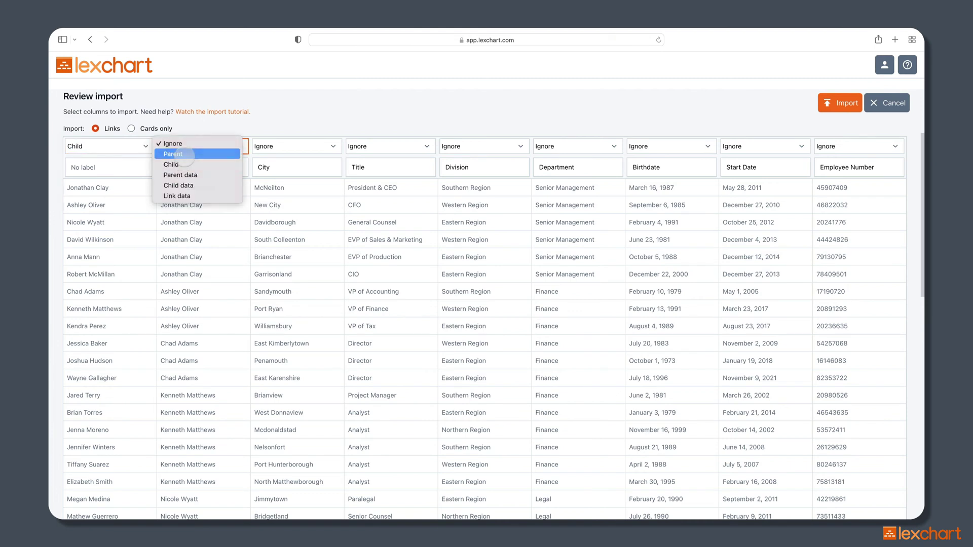
pyautogui.click(175, 154)
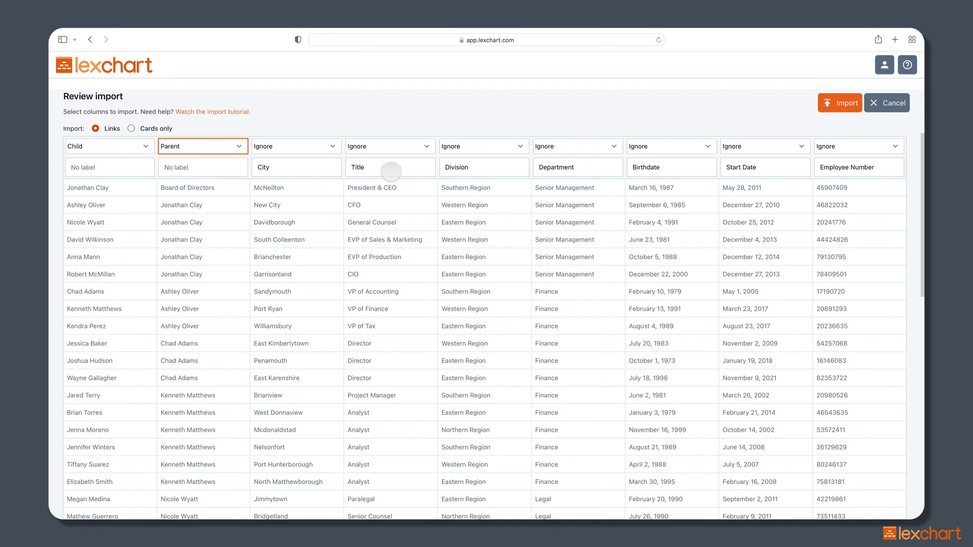
# Step: Set Title, Start Date and Employee Number to import as Child data
pyautogui.click(392, 147)
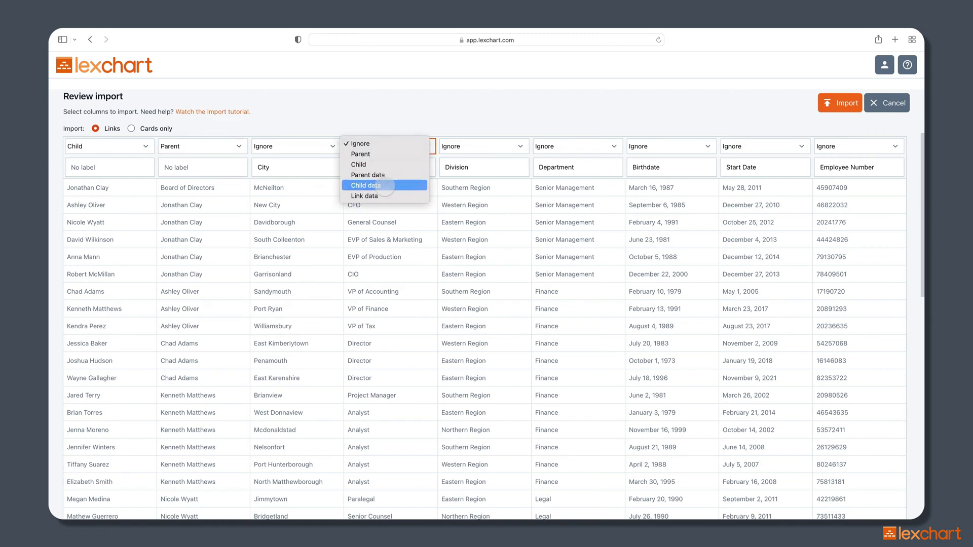
pyautogui.click(385, 186)
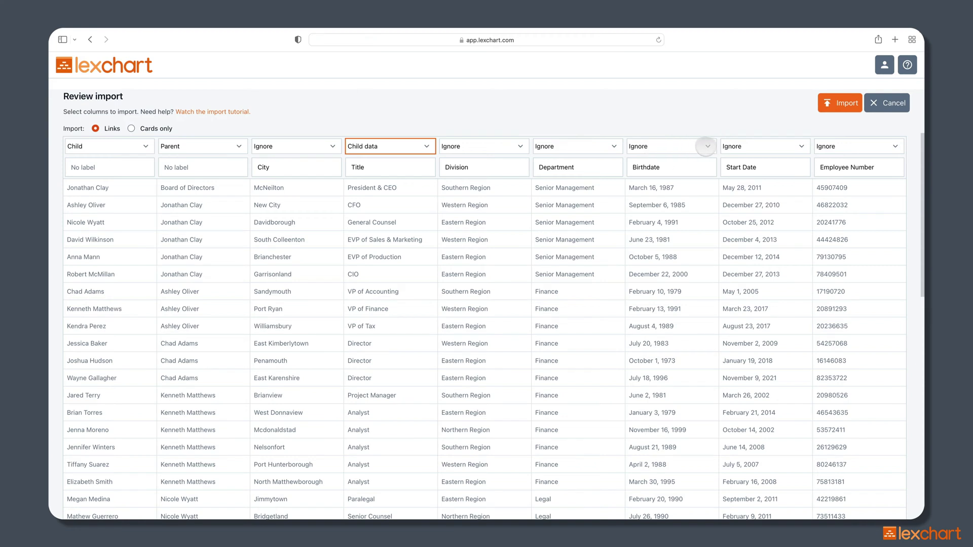
pyautogui.click(764, 148)
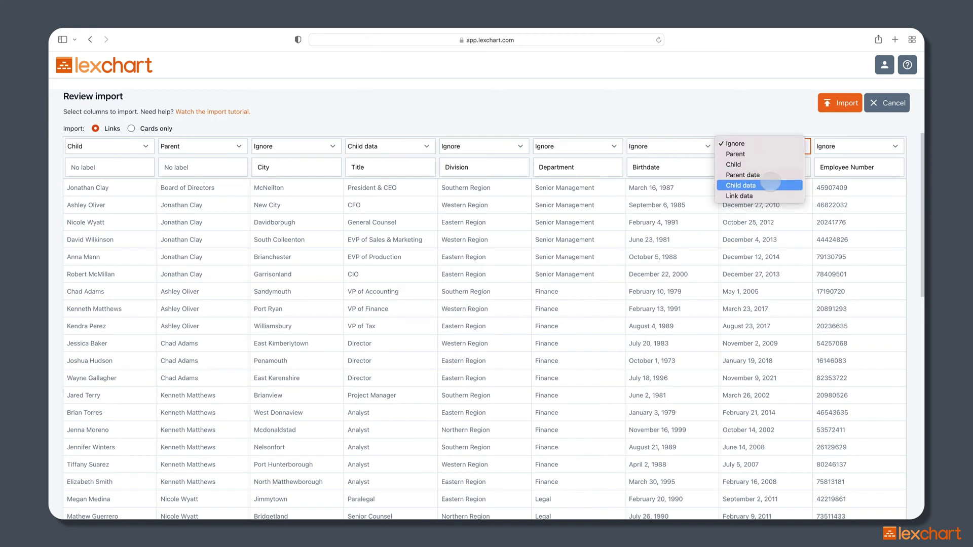
pyautogui.click(763, 186)
pyautogui.click(835, 148)
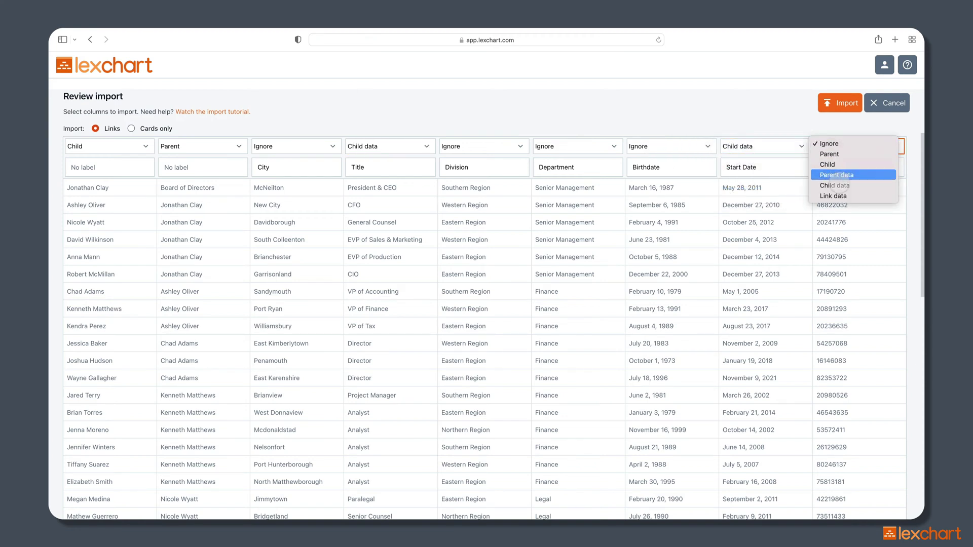
pyautogui.click(592, 120)
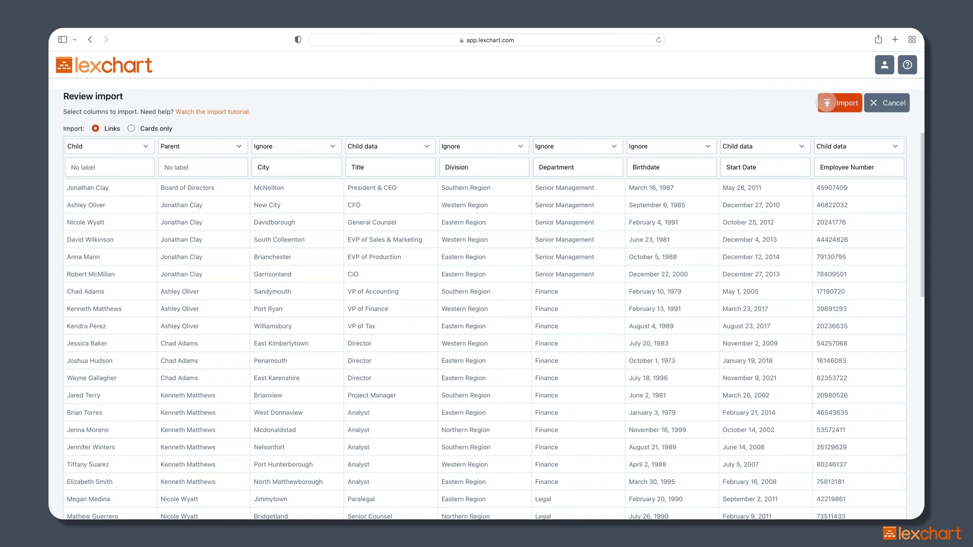
# Step: Import the mapped data and pan around the generated chart to frame the top of the tree
pyautogui.click(826, 103)
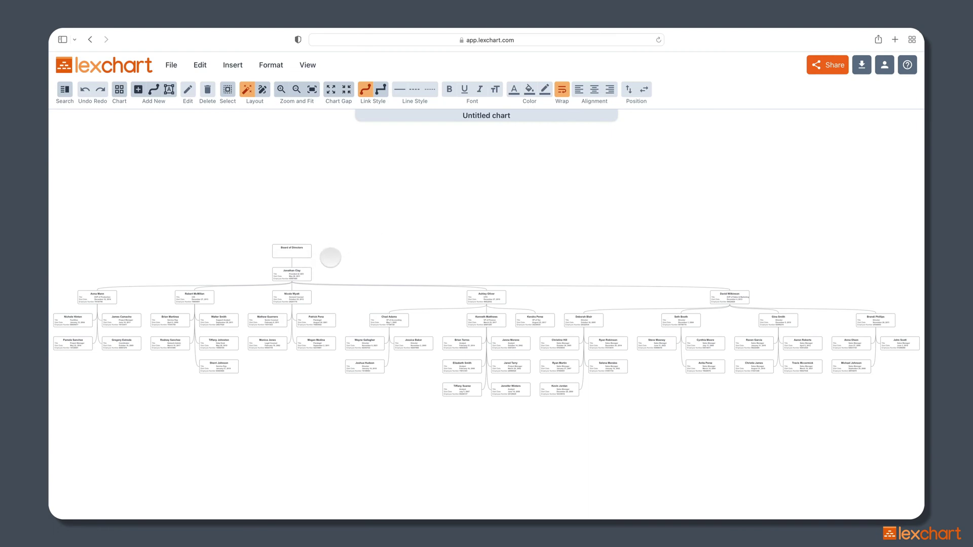
pyautogui.scroll(10, 330, 257)
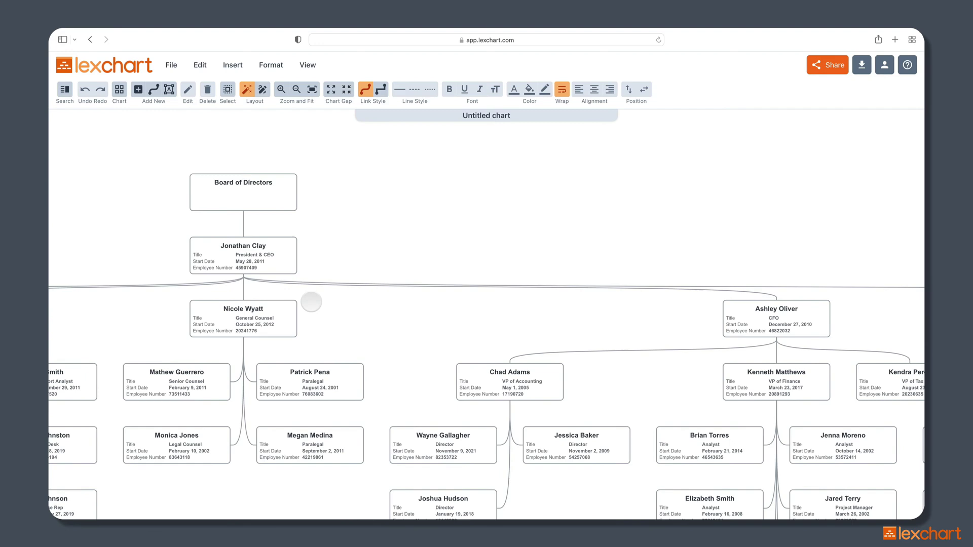
pyautogui.scroll(2, 311, 302)
pyautogui.scroll(-3, 308, 302)
pyautogui.scroll(5, 306, 302)
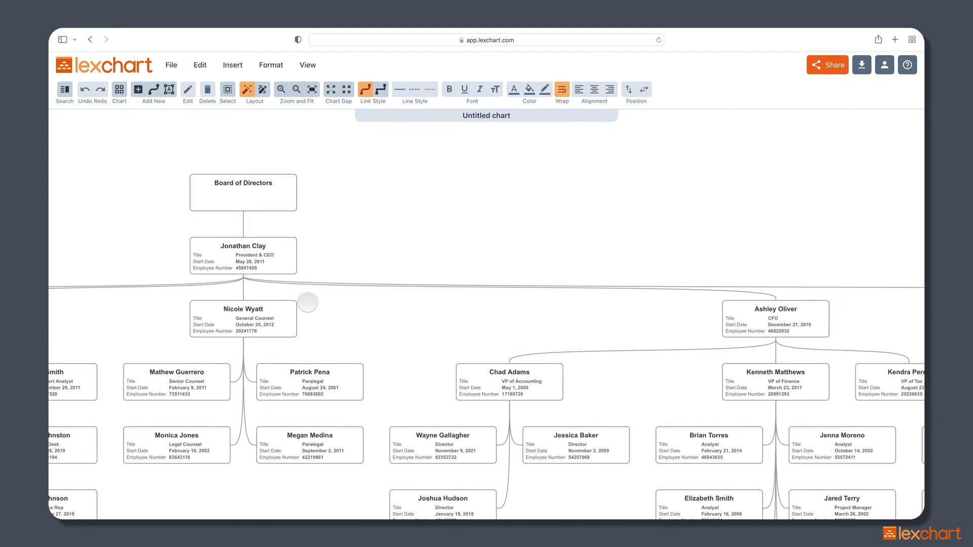
pyautogui.scroll(-3, 356, 275)
pyautogui.hscroll(-6, 858, 250)
pyautogui.hscroll(-7, 899, 189)
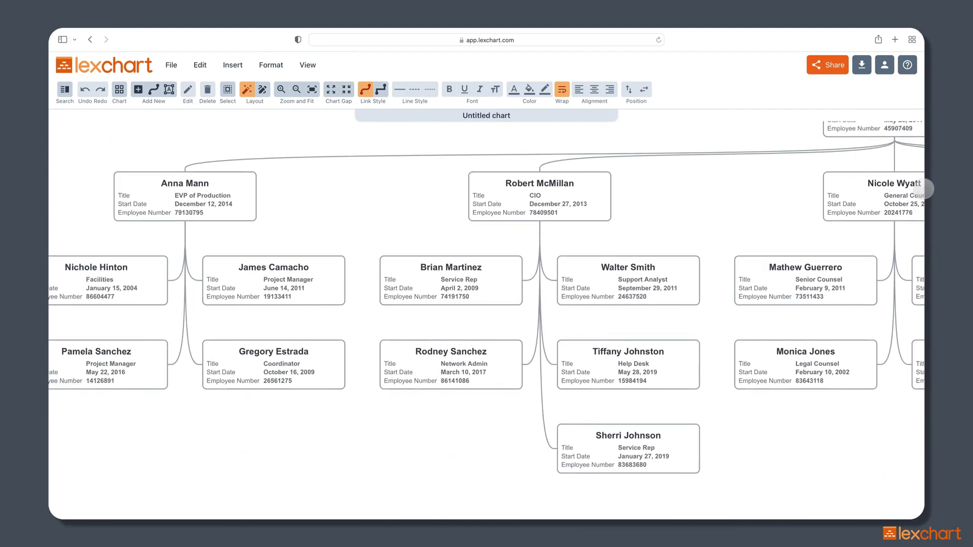
pyautogui.scroll(-1, 532, 233)
pyautogui.hscroll(7, 368, 334)
pyautogui.scroll(1, 368, 334)
pyautogui.scroll(3, 368, 333)
pyautogui.hscroll(3, 368, 334)
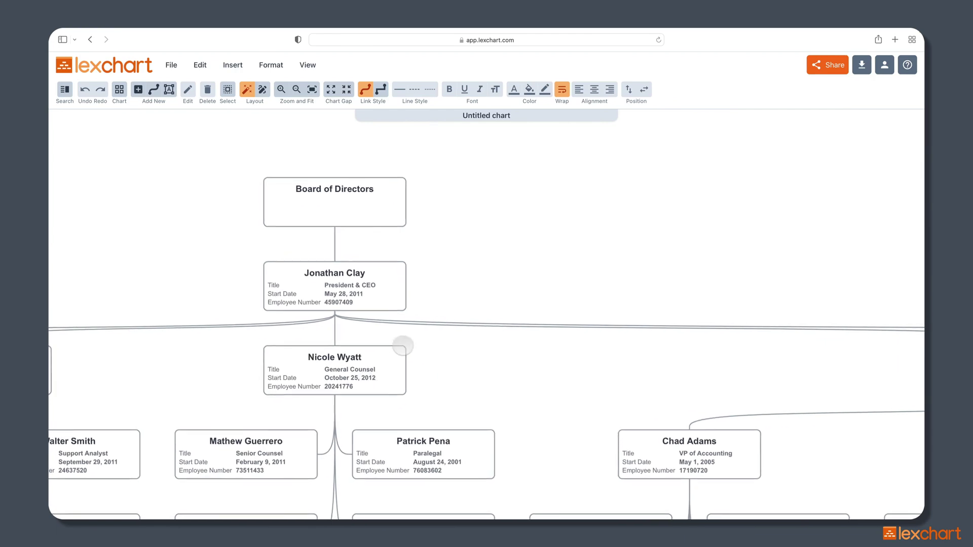
pyautogui.scroll(-6, 402, 343)
pyautogui.moveTo(402, 343); pyautogui.dragTo(343, 255)
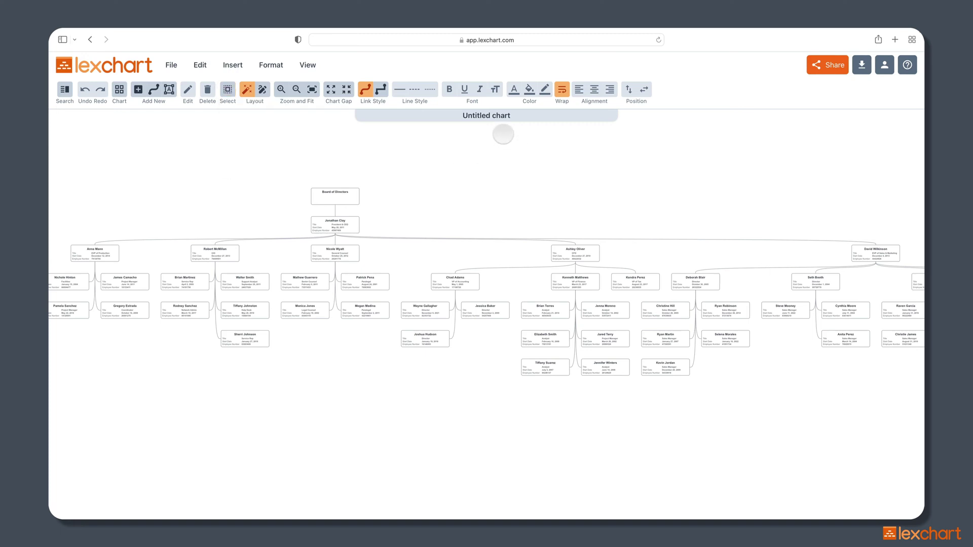
# Step: Title the chart 'Org Chart Example', fit it in view, and select the Board of Directors card
pyautogui.click(498, 116)
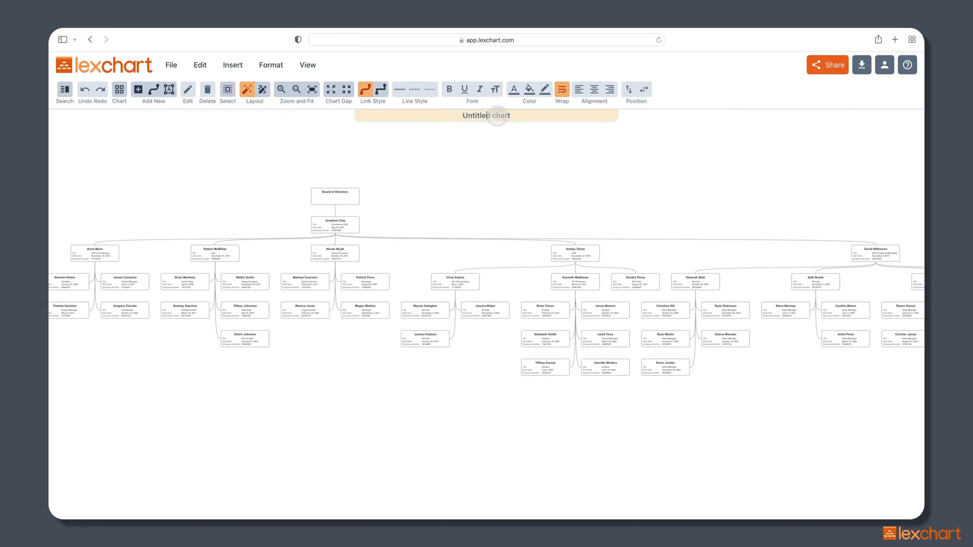
pyautogui.write('Org Chart Example')
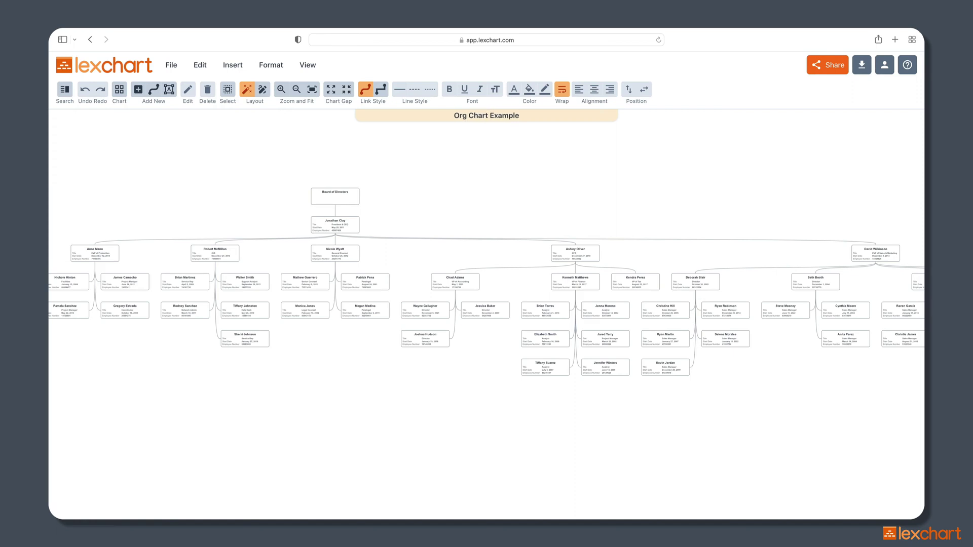
pyautogui.click(522, 185)
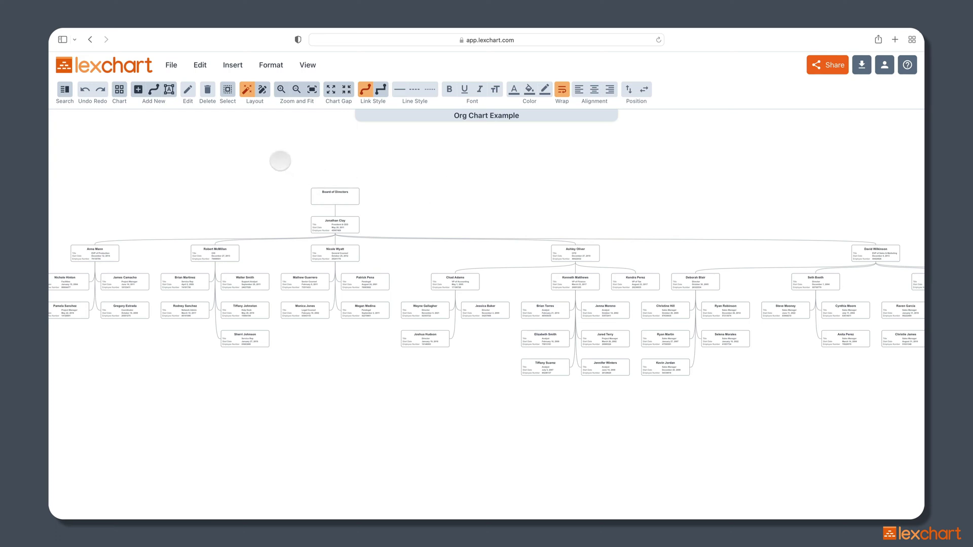
pyautogui.click(312, 89)
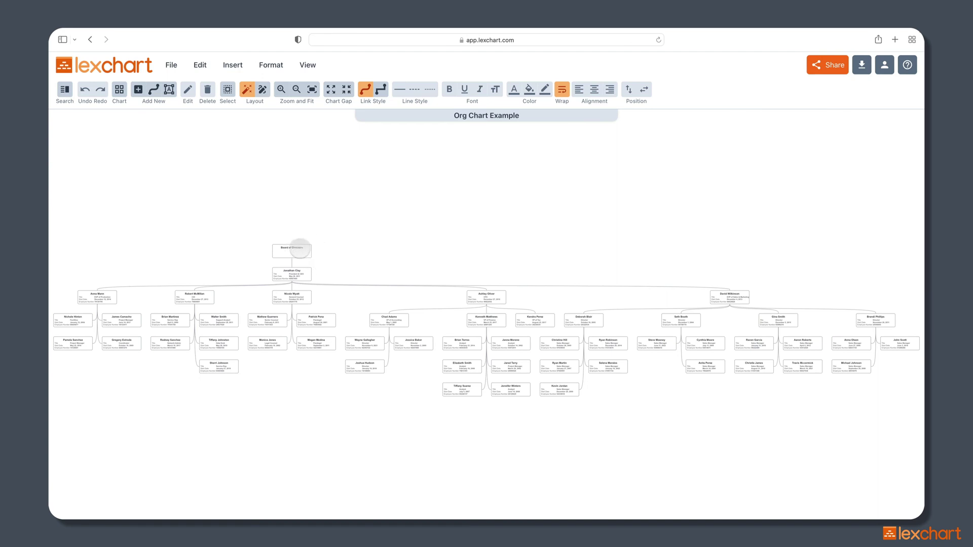
pyautogui.click(299, 248)
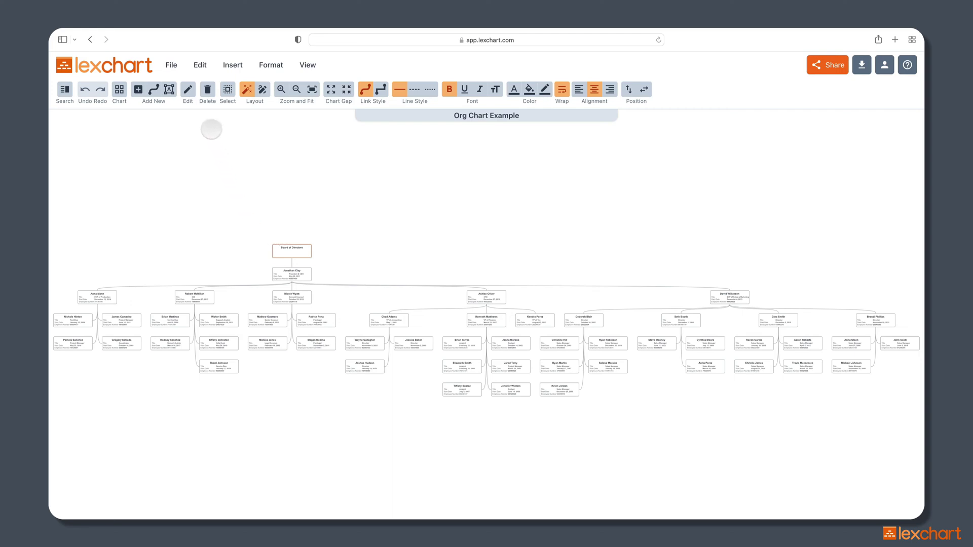
pyautogui.click(207, 91)
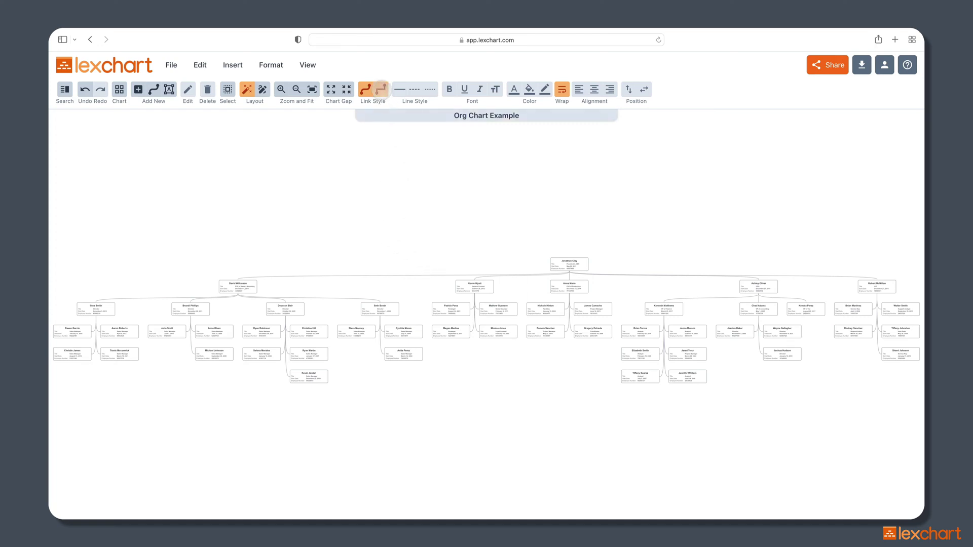
pyautogui.click(381, 90)
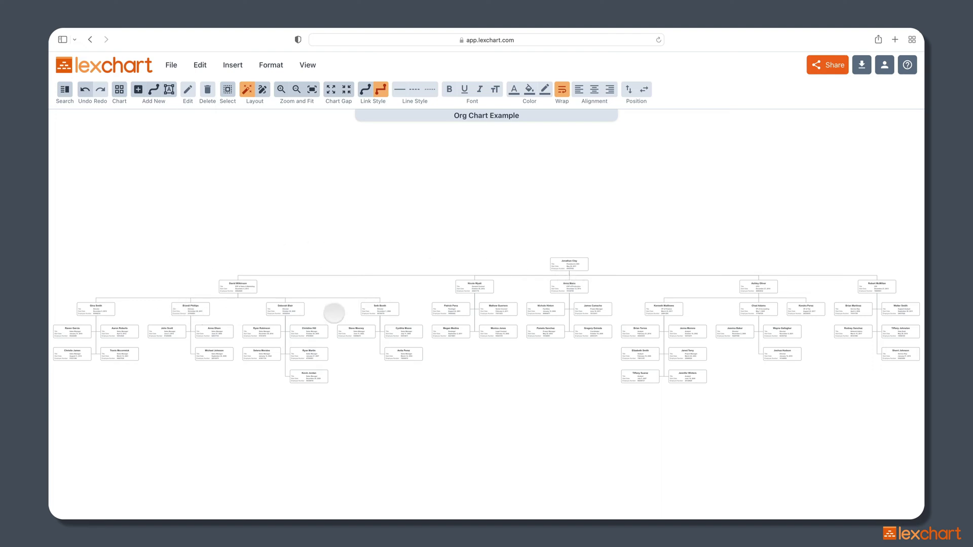
pyautogui.scroll(1, 253, 284)
pyautogui.scroll(10, 236, 287)
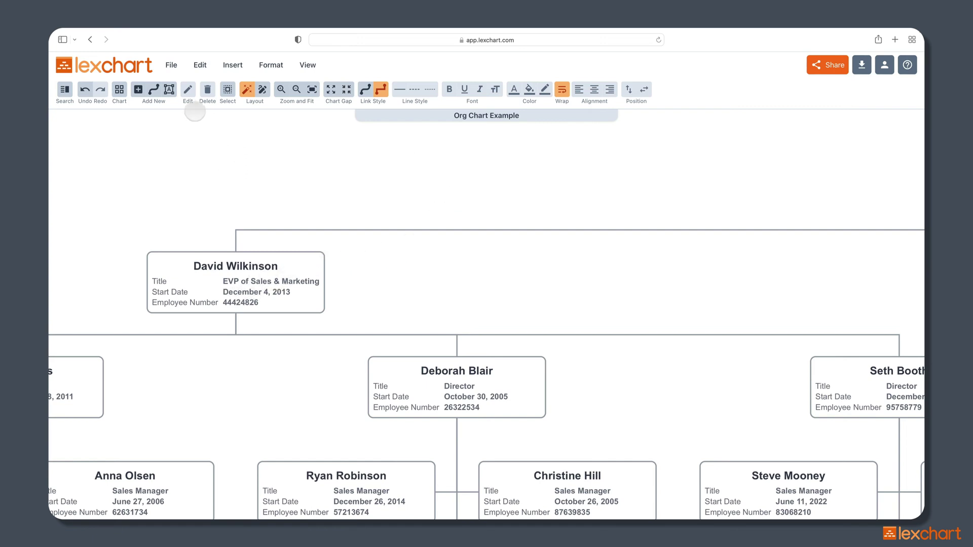
# Step: Select all cards, stack labels above values, and left-align the bold Name line
pyautogui.click(228, 89)
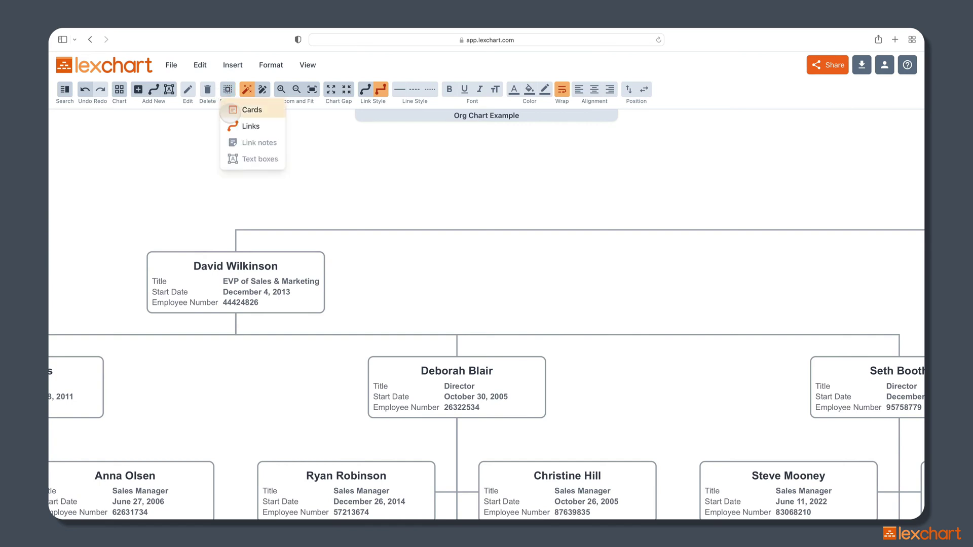
pyautogui.click(235, 109)
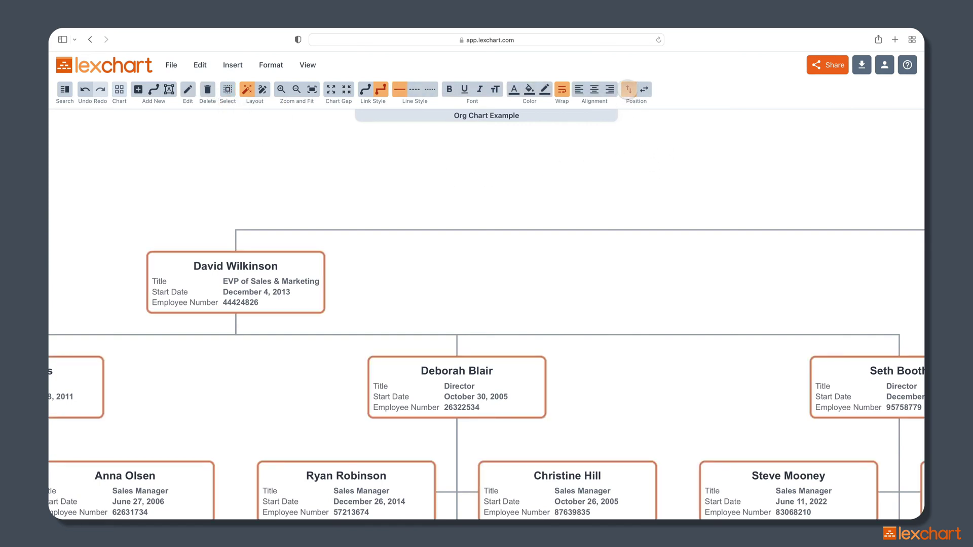
pyautogui.click(629, 90)
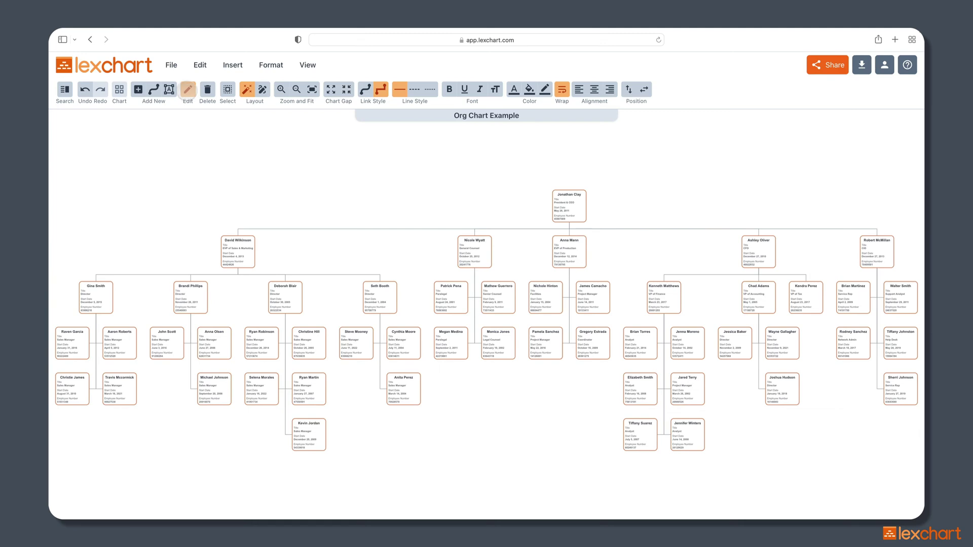
pyautogui.click(188, 89)
pyautogui.click(619, 273)
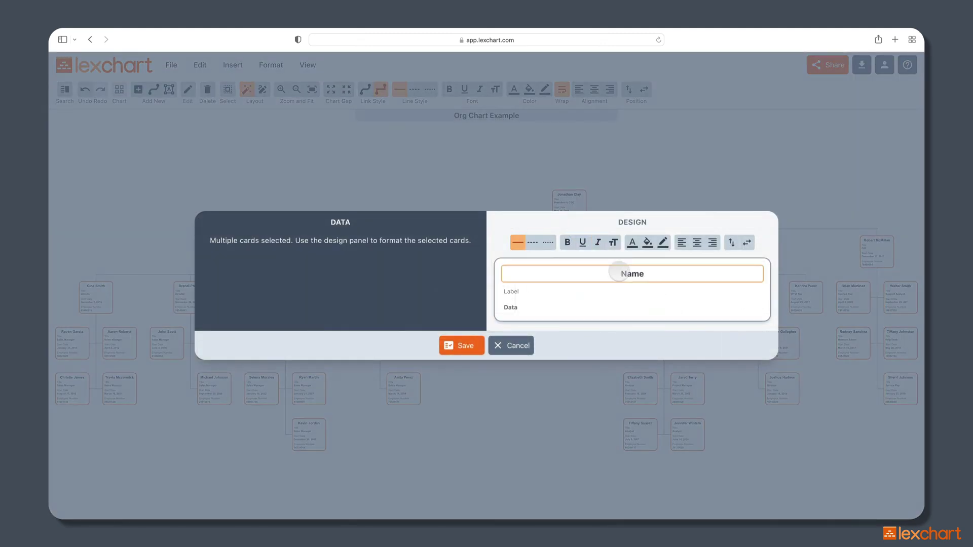
pyautogui.click(682, 242)
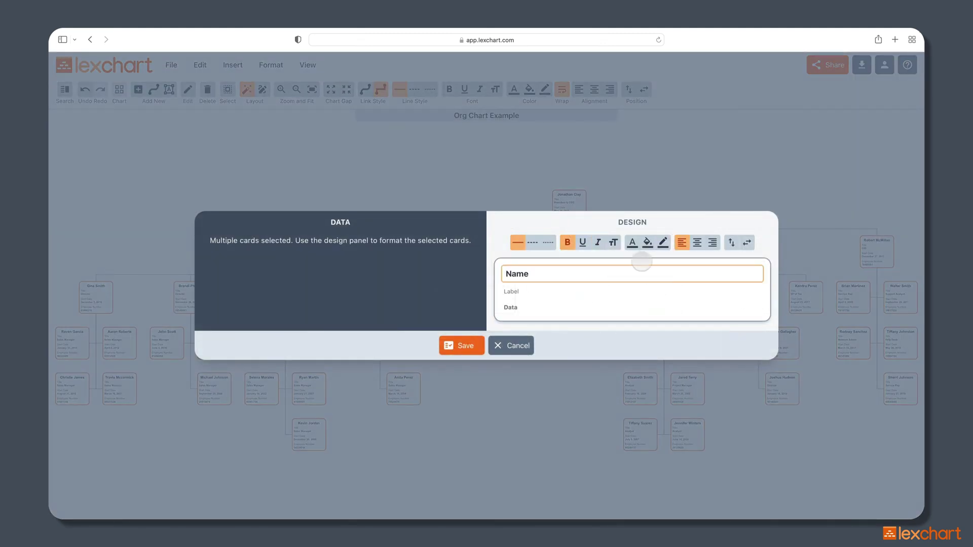
pyautogui.click(463, 346)
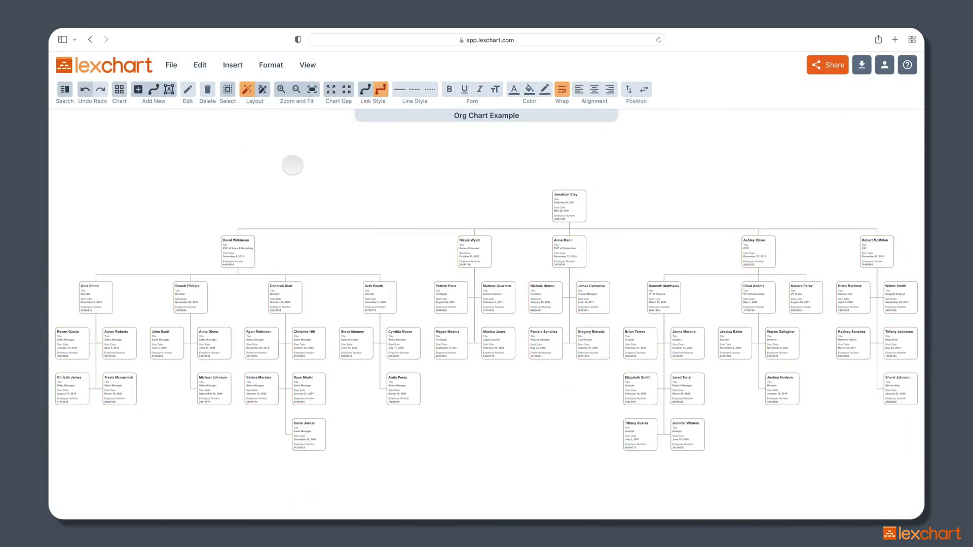
pyautogui.scroll(1, 233, 259)
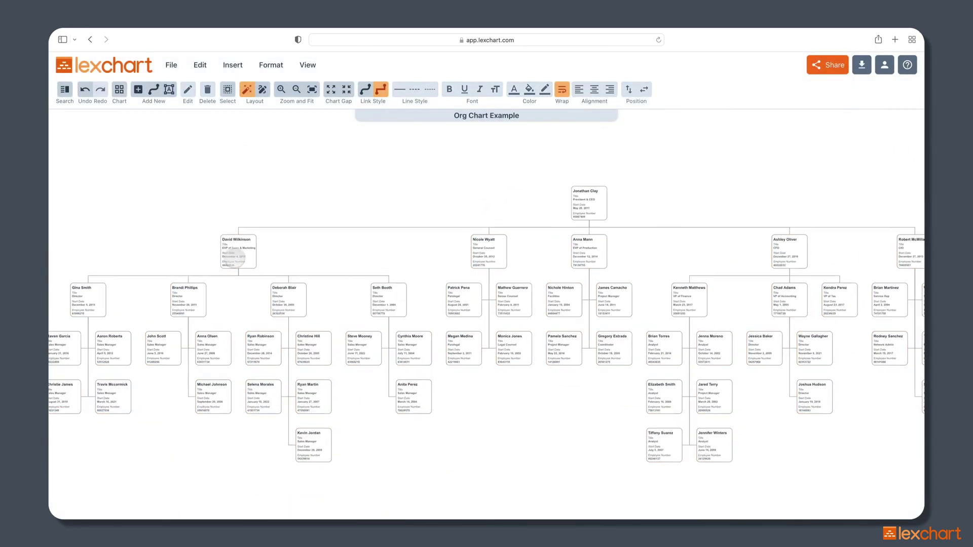
pyautogui.scroll(10, 233, 257)
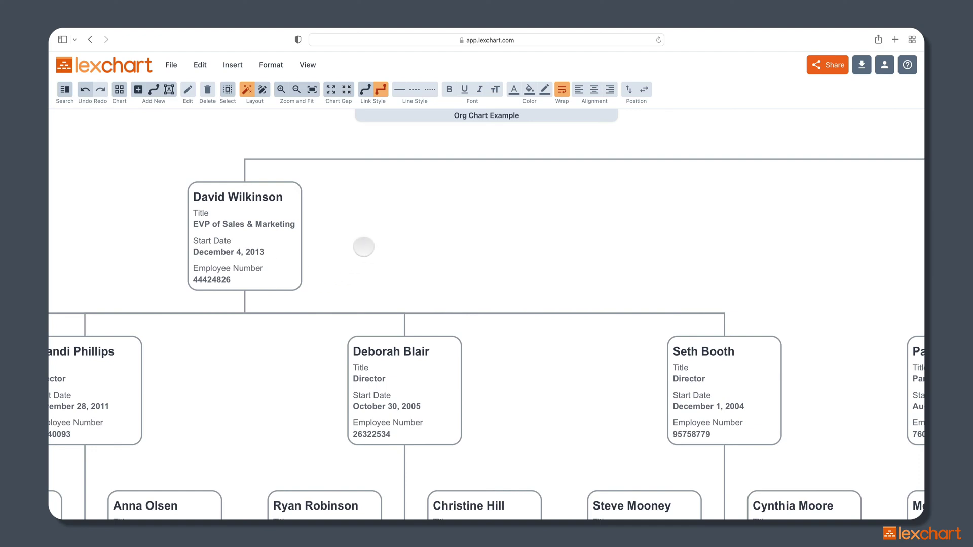
pyautogui.scroll(-10, 368, 269)
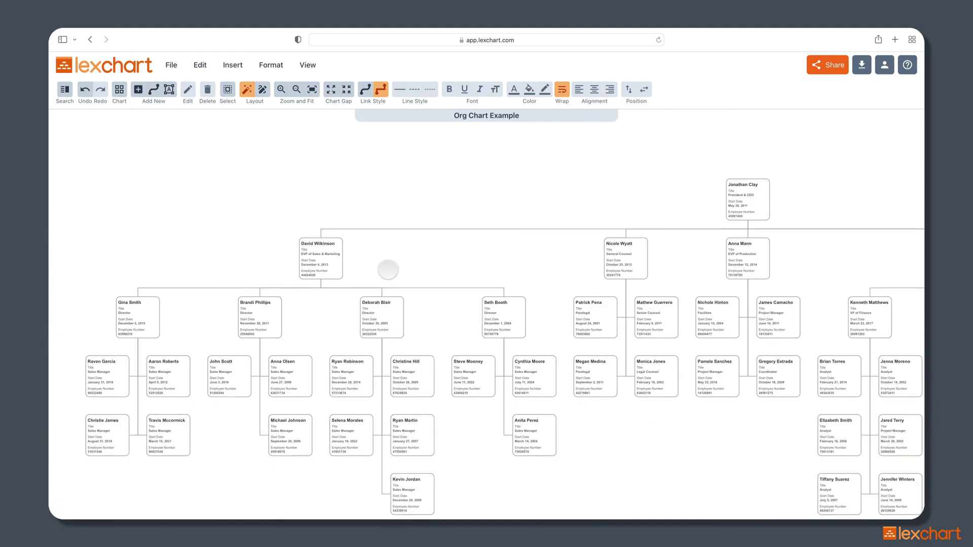
pyautogui.scroll(-3, 388, 270)
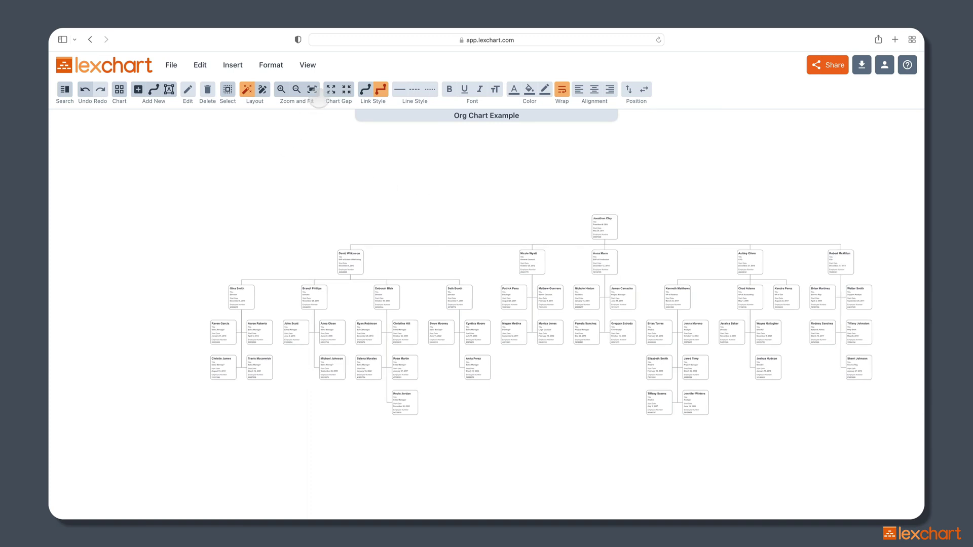
pyautogui.click(313, 89)
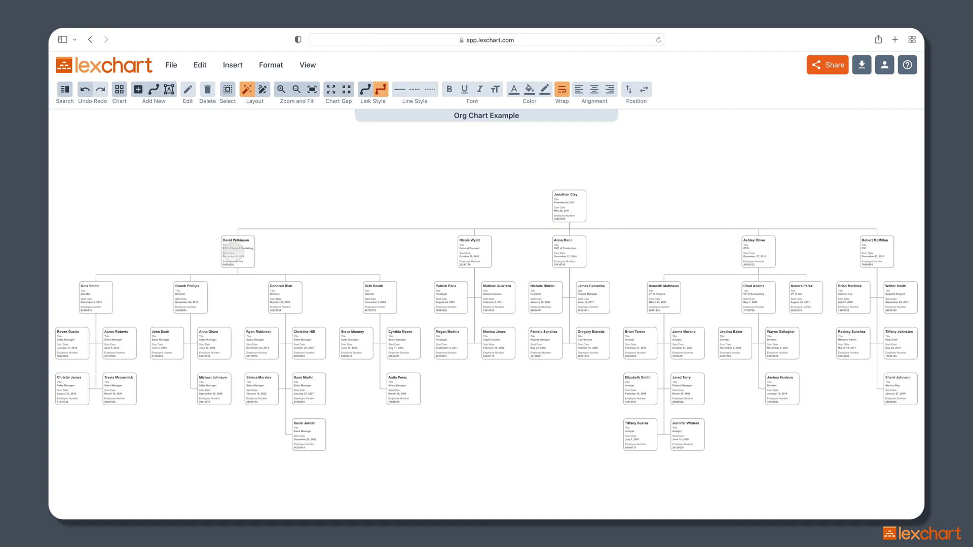
# Step: Select the EVP of Sales & Marketing card and every card in that branch
pyautogui.click(232, 251)
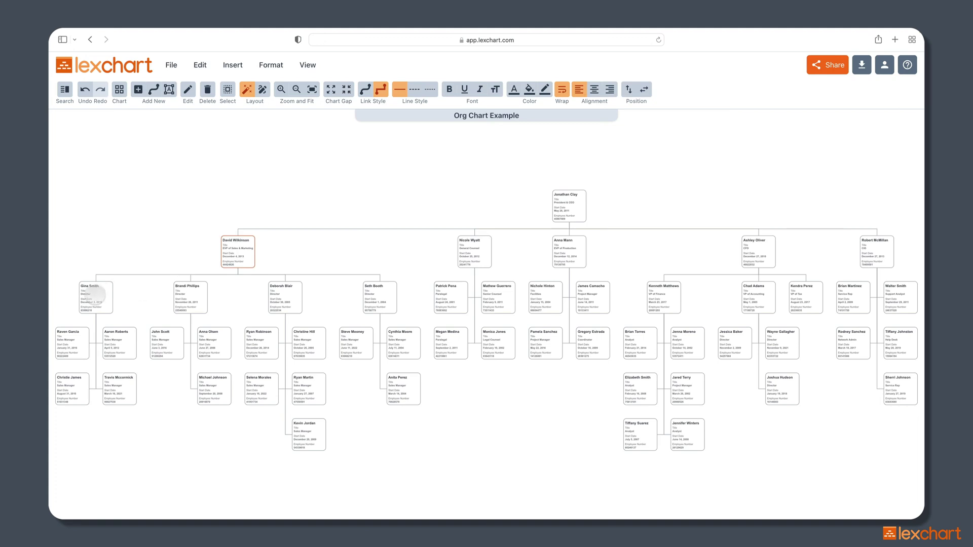
pyautogui.keyDown('shift'); pyautogui.click(94, 294); pyautogui.keyUp('shift')
pyautogui.keyDown('shift'); pyautogui.click(191, 297); pyautogui.keyUp('shift')
pyautogui.keyDown('shift'); pyautogui.click(280, 298); pyautogui.keyUp('shift')
pyautogui.keyDown('shift'); pyautogui.click(320, 343); pyautogui.keyUp('shift')
pyautogui.keyDown('shift'); pyautogui.click(261, 342); pyautogui.keyUp('shift')
pyautogui.keyDown('shift'); pyautogui.click(213, 342); pyautogui.keyUp('shift')
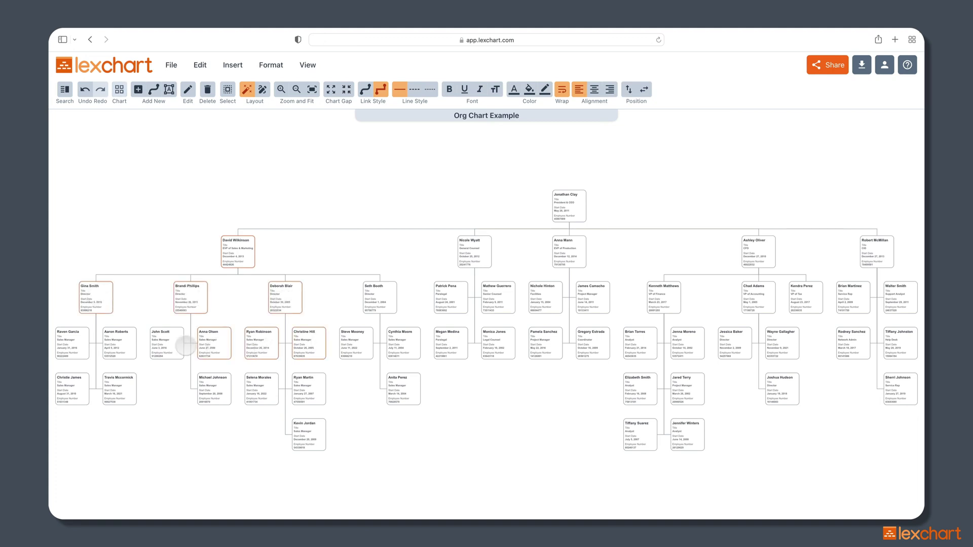
pyautogui.keyDown('shift'); pyautogui.click(165, 342); pyautogui.keyUp('shift')
pyautogui.keyDown('shift'); pyautogui.click(121, 342); pyautogui.keyUp('shift')
pyautogui.keyDown('shift'); pyautogui.click(67, 343); pyautogui.keyUp('shift')
pyautogui.keyDown('shift'); pyautogui.click(120, 392); pyautogui.keyUp('shift')
pyautogui.keyDown('shift'); pyautogui.click(231, 394); pyautogui.keyUp('shift')
pyautogui.keyDown('shift'); pyautogui.click(261, 395); pyautogui.keyUp('shift')
pyautogui.keyDown('shift'); pyautogui.click(309, 388); pyautogui.keyUp('shift')
pyautogui.keyDown('shift'); pyautogui.click(311, 425); pyautogui.keyUp('shift')
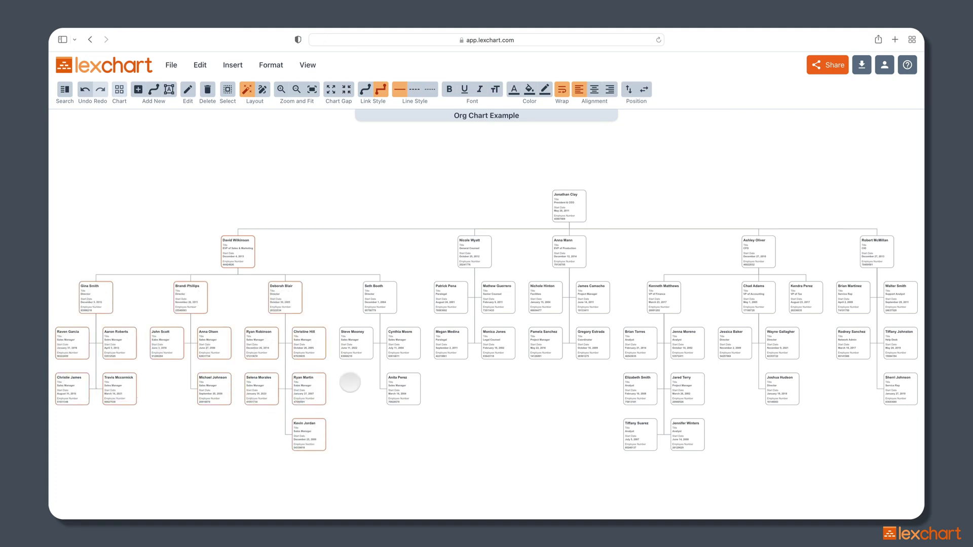
pyautogui.keyDown('shift'); pyautogui.click(376, 295); pyautogui.keyUp('shift')
pyautogui.keyDown('shift'); pyautogui.click(357, 343); pyautogui.keyUp('shift')
pyautogui.keyDown('shift'); pyautogui.click(388, 342); pyautogui.keyUp('shift')
pyautogui.keyDown('shift'); pyautogui.click(403, 392); pyautogui.keyUp('shift')
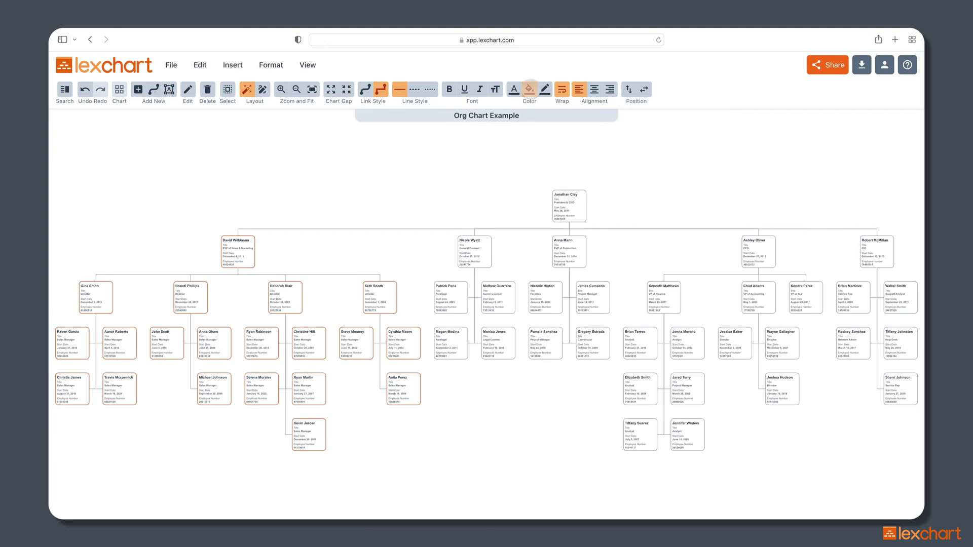
# Step: Fill the selected cards with blue at 0.2 opacity
pyautogui.click(530, 90)
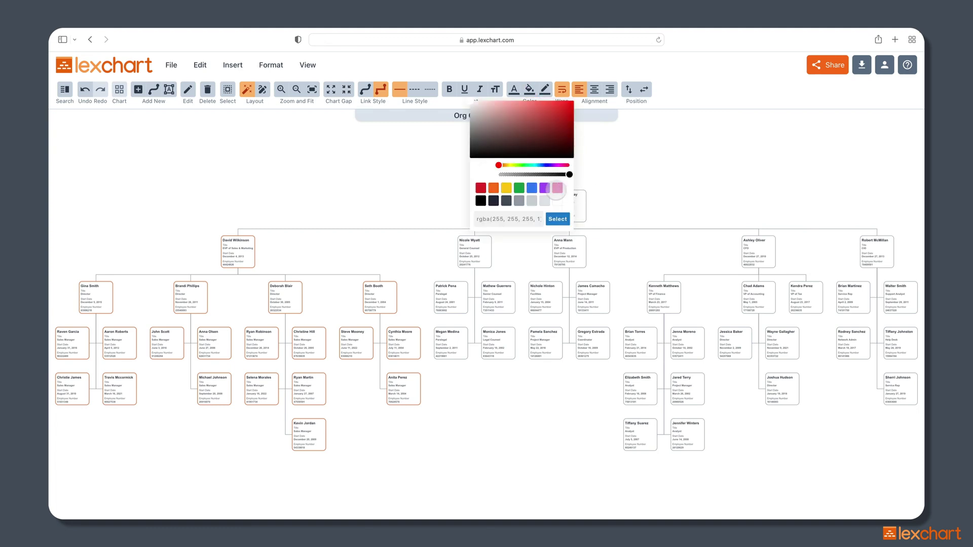
pyautogui.click(532, 188)
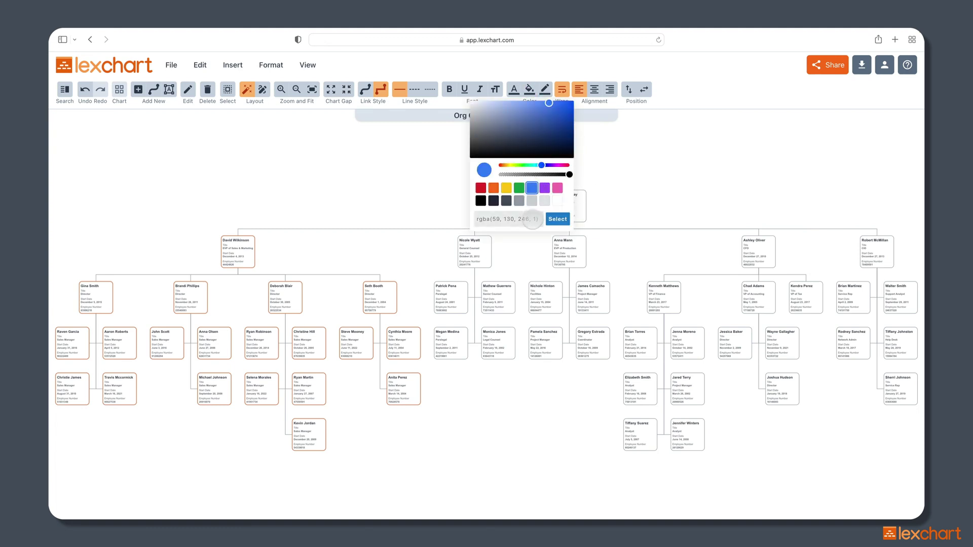
pyautogui.click(532, 220)
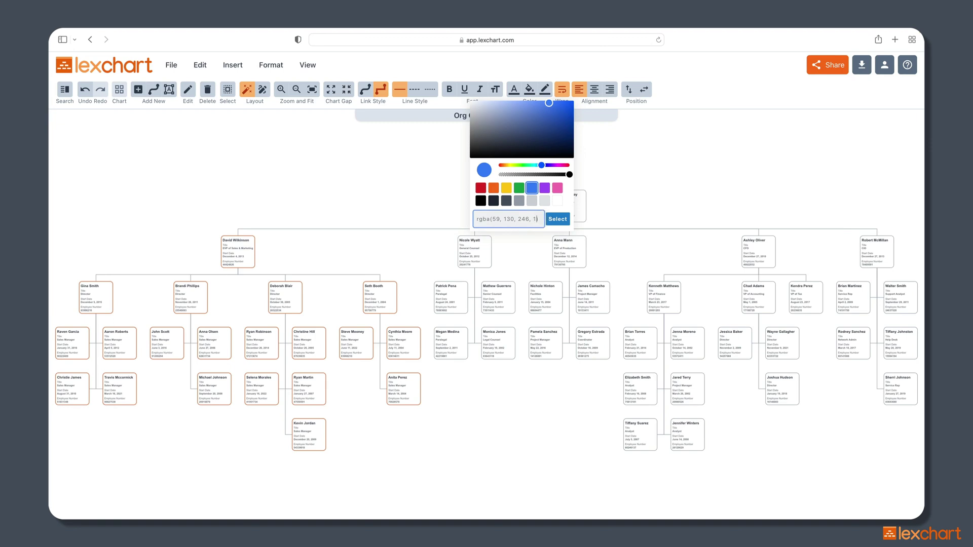
pyautogui.write('.2')
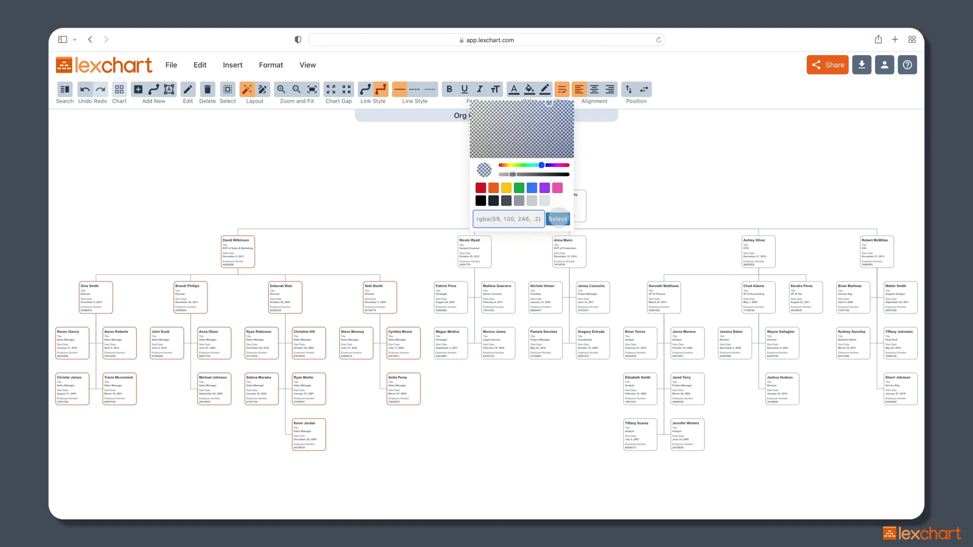
pyautogui.click(558, 219)
# Step: Give the selected cards a blue border, then deselect them
pyautogui.click(545, 89)
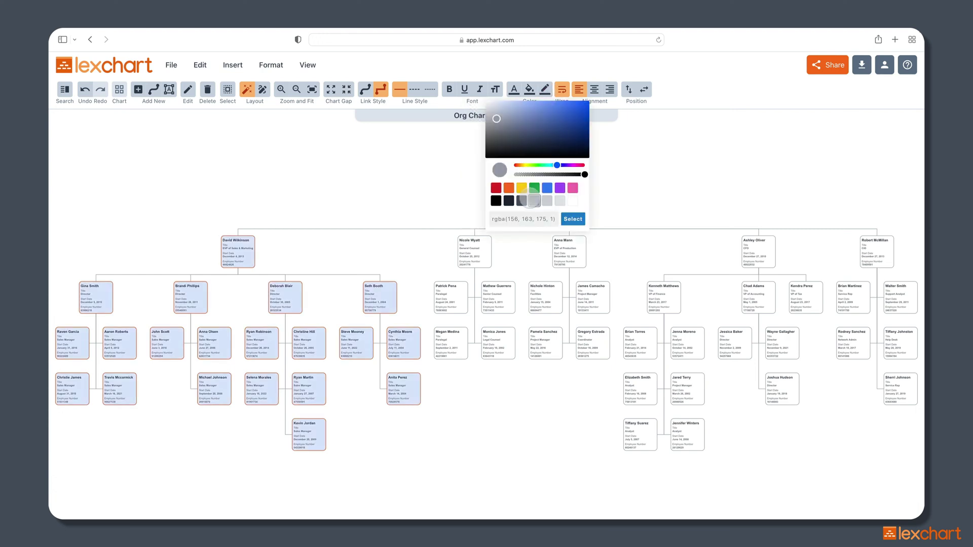
pyautogui.click(547, 188)
pyautogui.click(573, 219)
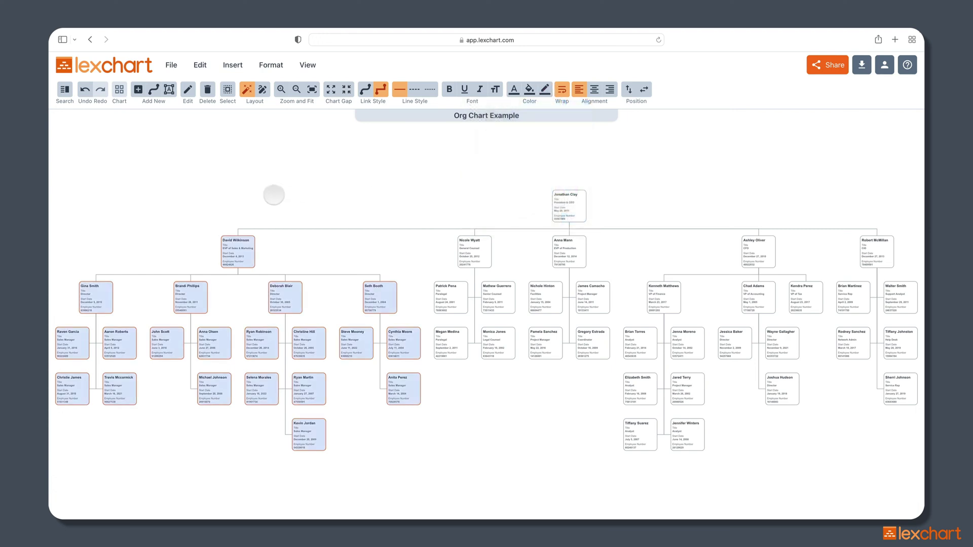
pyautogui.click(263, 193)
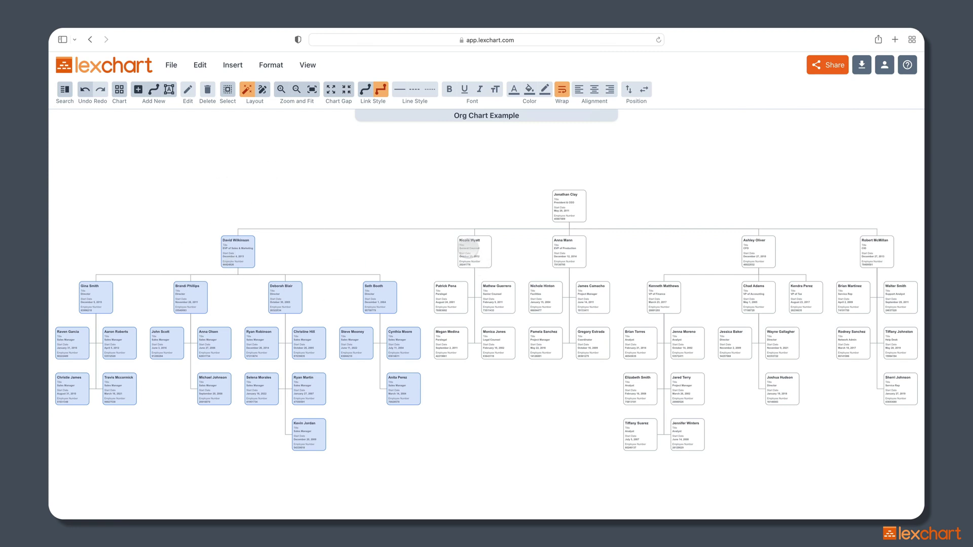
# Step: Fill the General Counsel's branch of cards with translucent red at 0.2 opacity
pyautogui.click(468, 250)
pyautogui.click(529, 89)
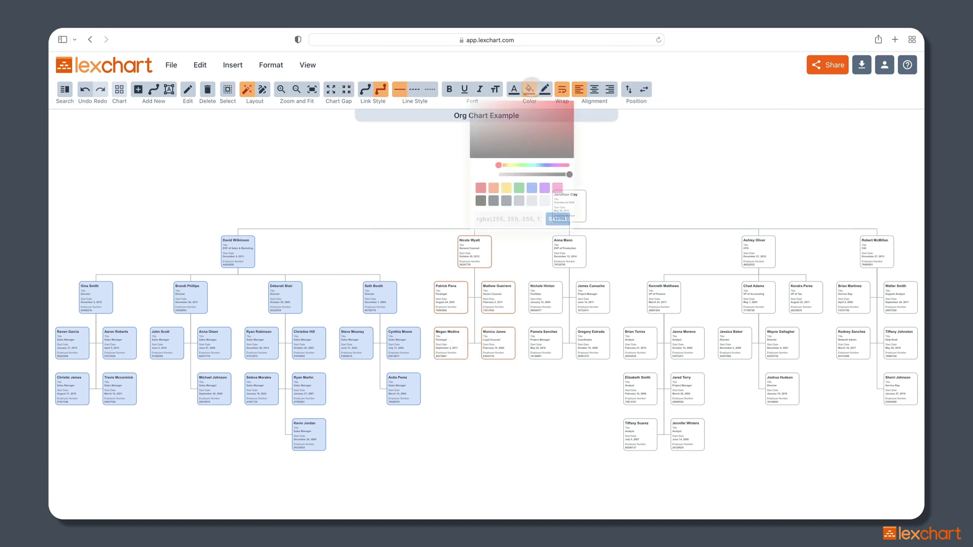
pyautogui.doubleClick(536, 219)
pyautogui.write('.2')
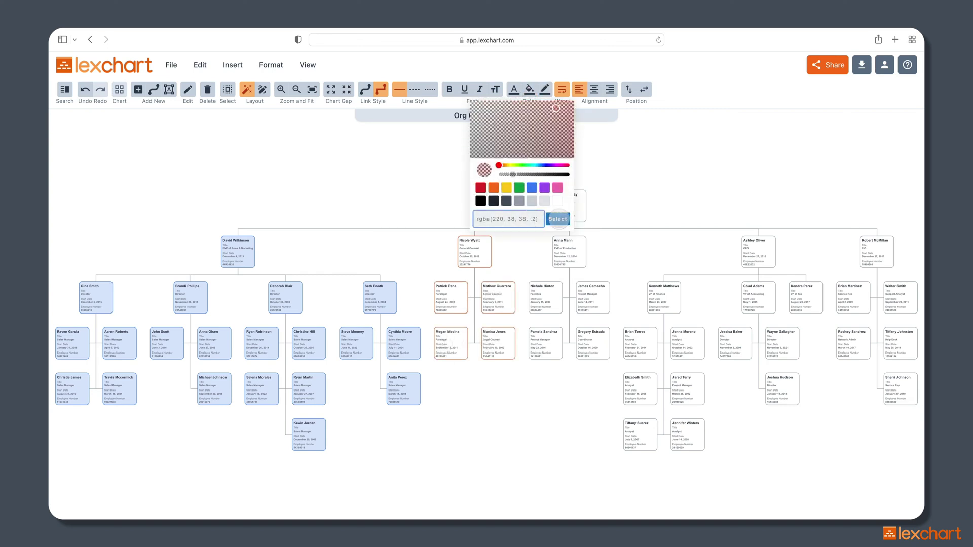
pyautogui.click(558, 219)
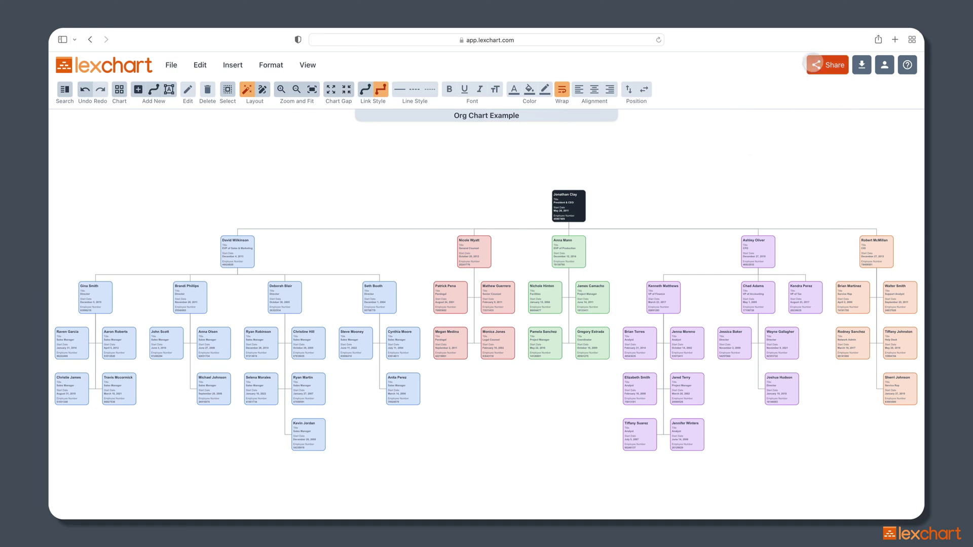
pyautogui.click(813, 64)
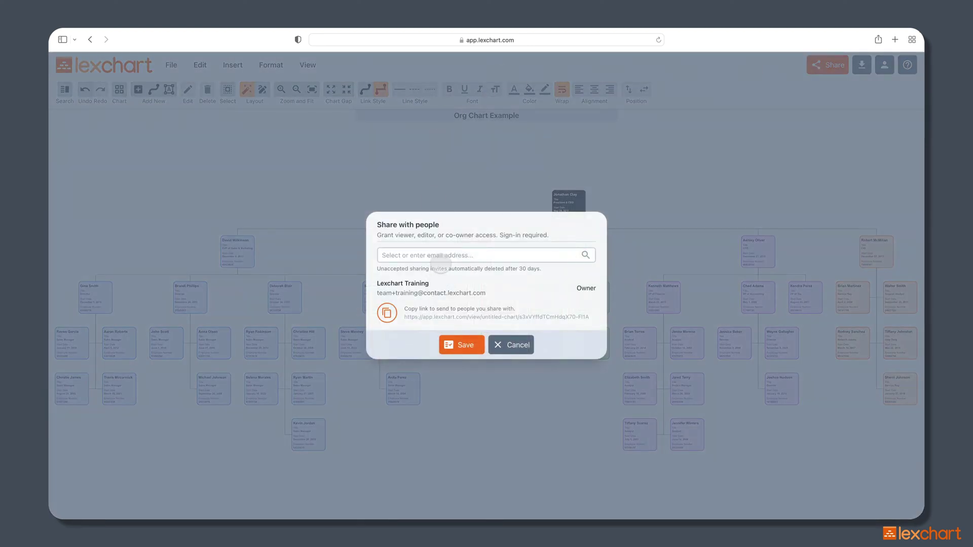
pyautogui.click(441, 255)
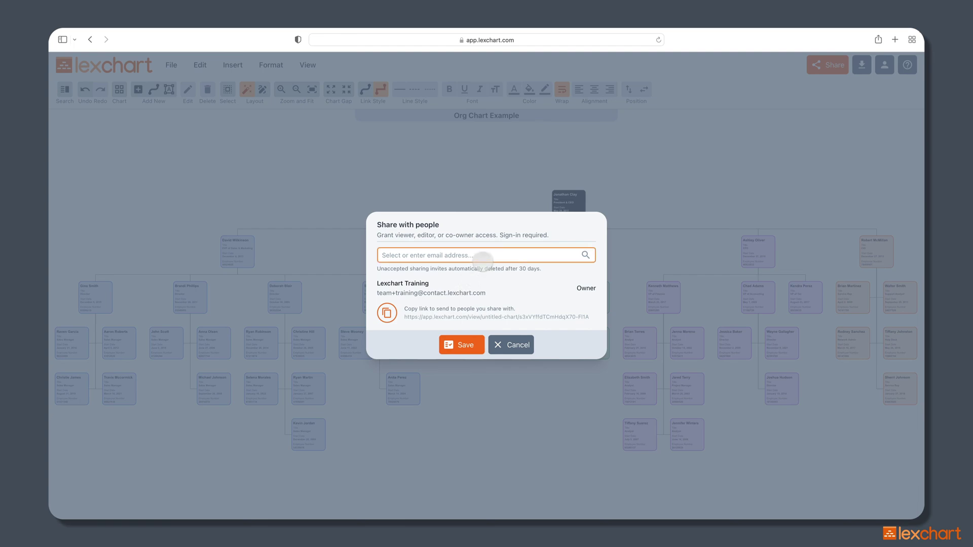
pyautogui.click(513, 345)
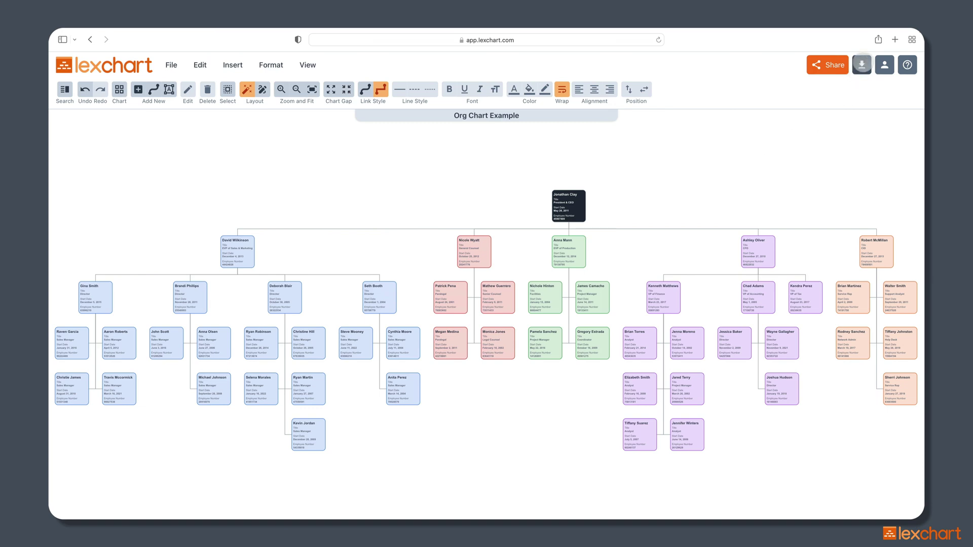
# Step: Download the Org Chart Example as a PNG Image (.png)
pyautogui.click(862, 63)
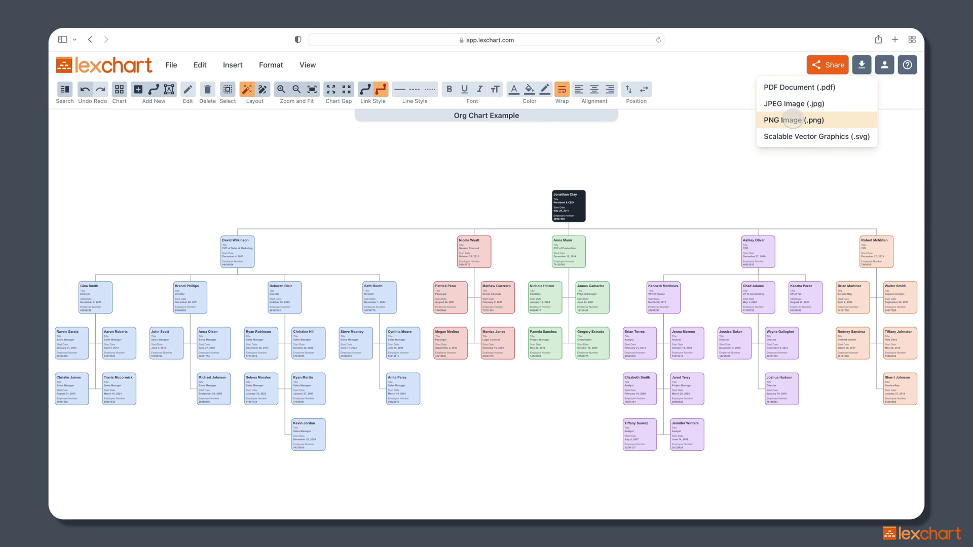
pyautogui.click(793, 120)
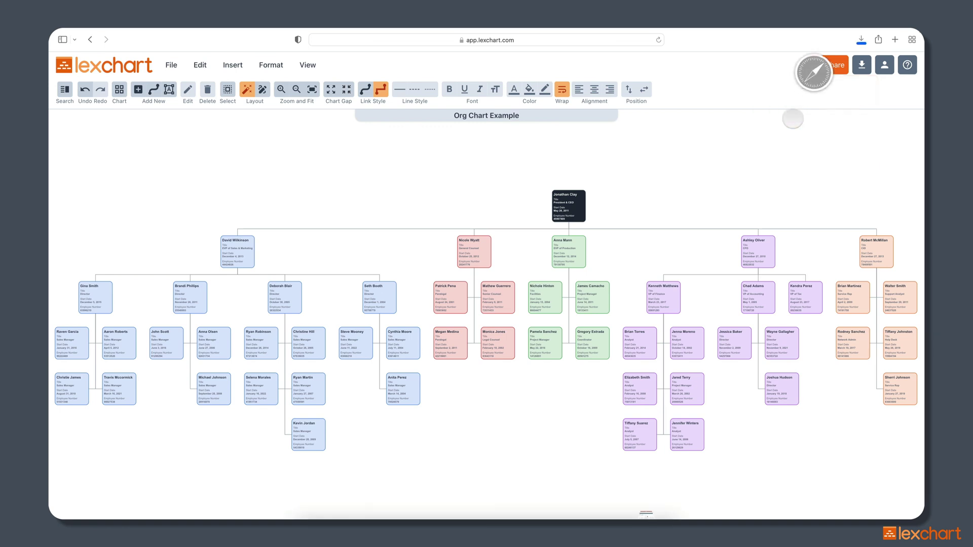